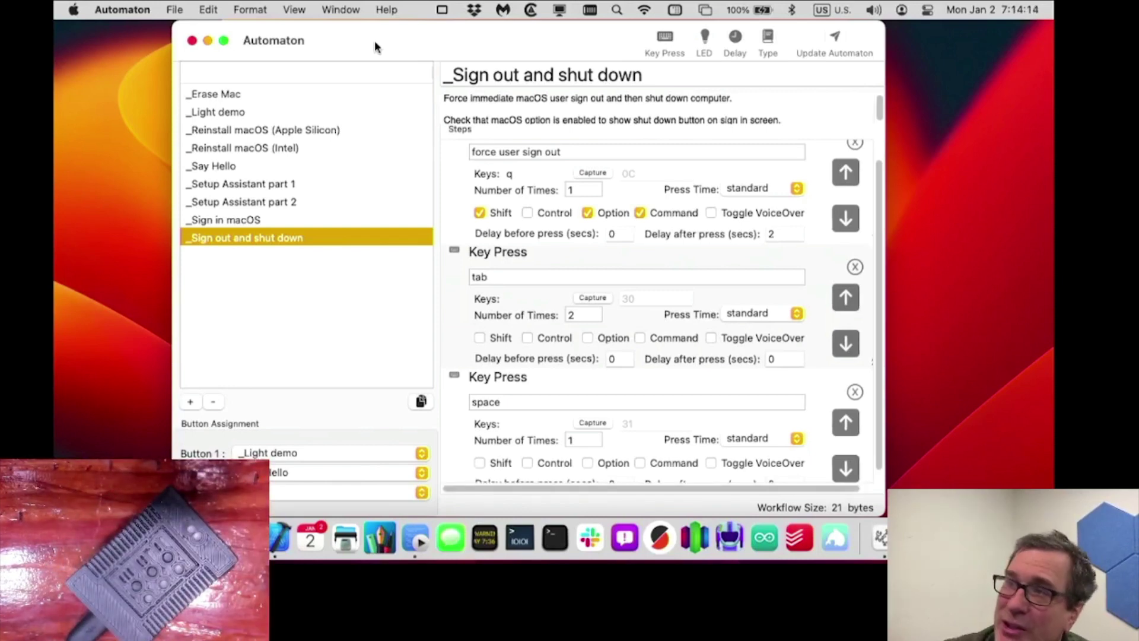
Step: Look through the predefined workflows and display the _Erase Mac workflow
{"action": "left_click", "coordinate": [279, 95]}
{"action": "left_click", "coordinate": [269, 111]}
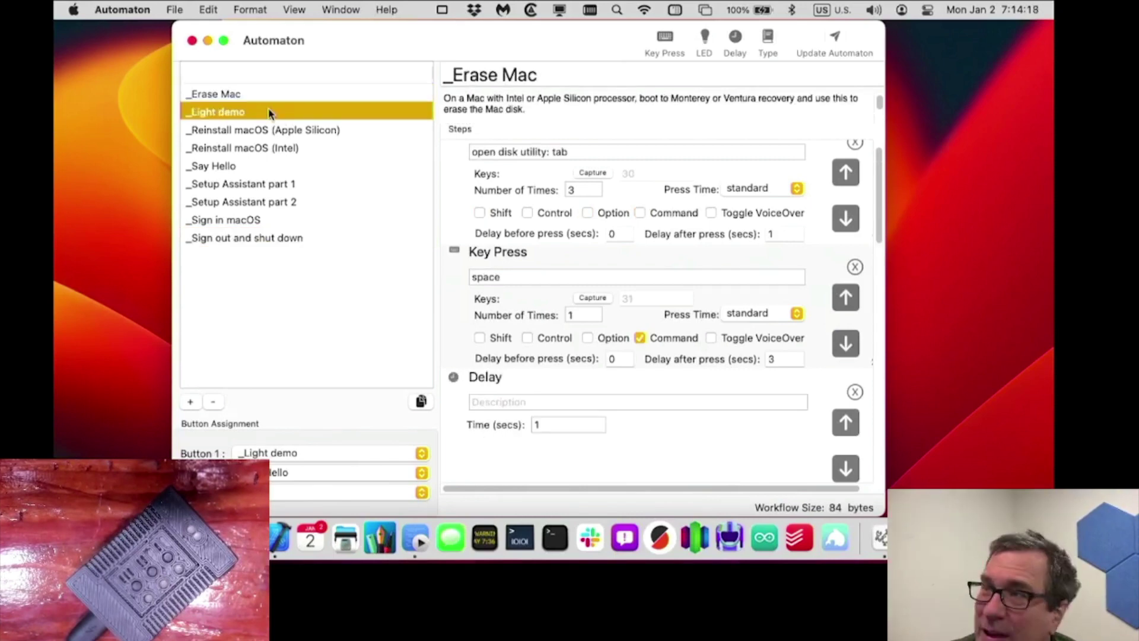
{"action": "left_click", "coordinate": [266, 130]}
{"action": "left_click", "coordinate": [264, 183]}
{"action": "left_click", "coordinate": [249, 96]}
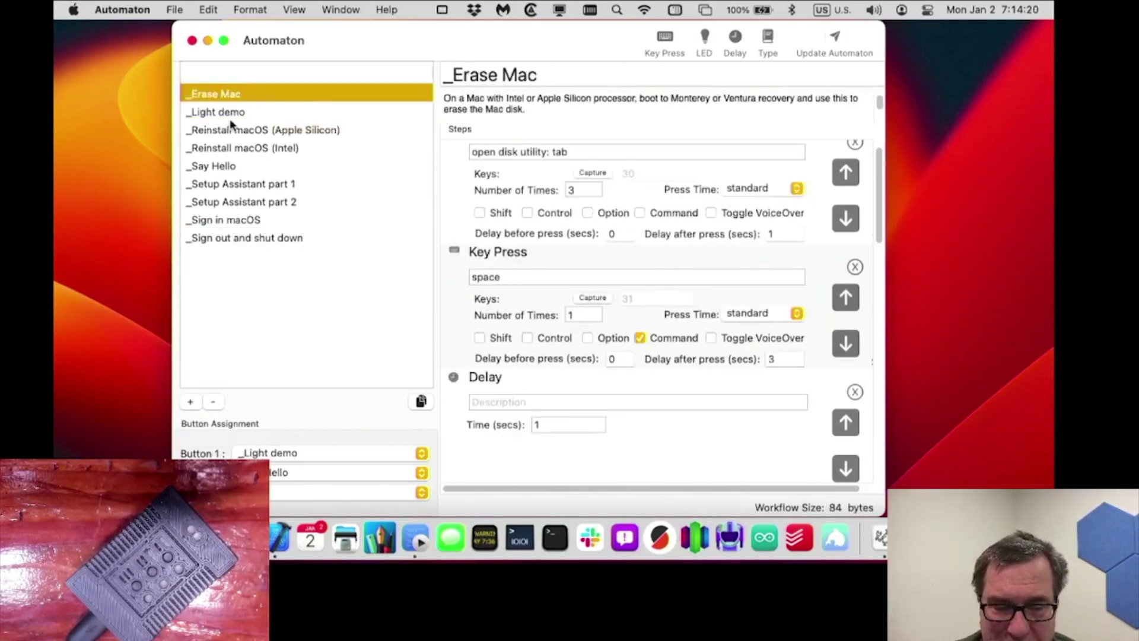
{"action": "left_click", "coordinate": [233, 128]}
{"action": "left_click", "coordinate": [233, 97]}
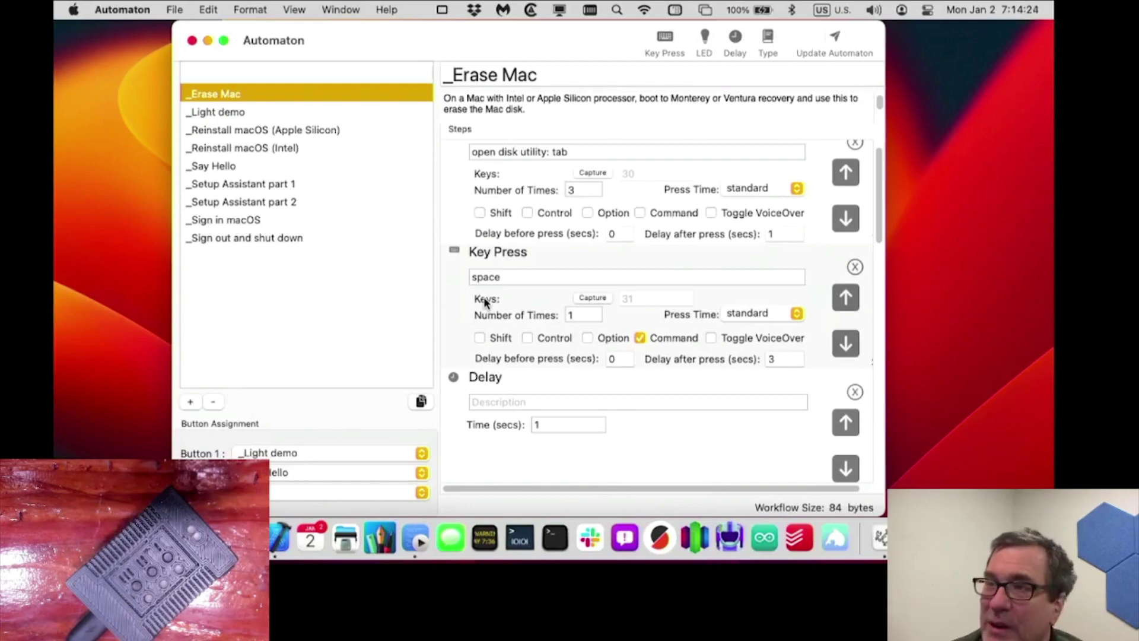
Step: Send the current workflows to the connected Automaton device
{"action": "left_click", "coordinate": [837, 39]}
{"action": "key", "text": "Return"}
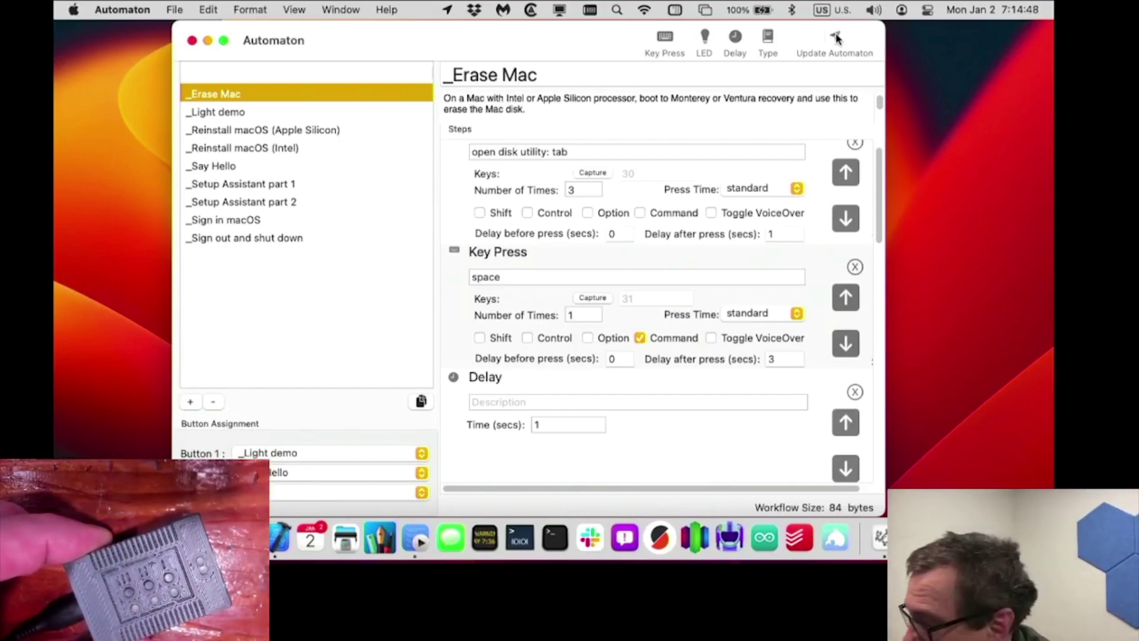
{"action": "left_click", "coordinate": [836, 38]}
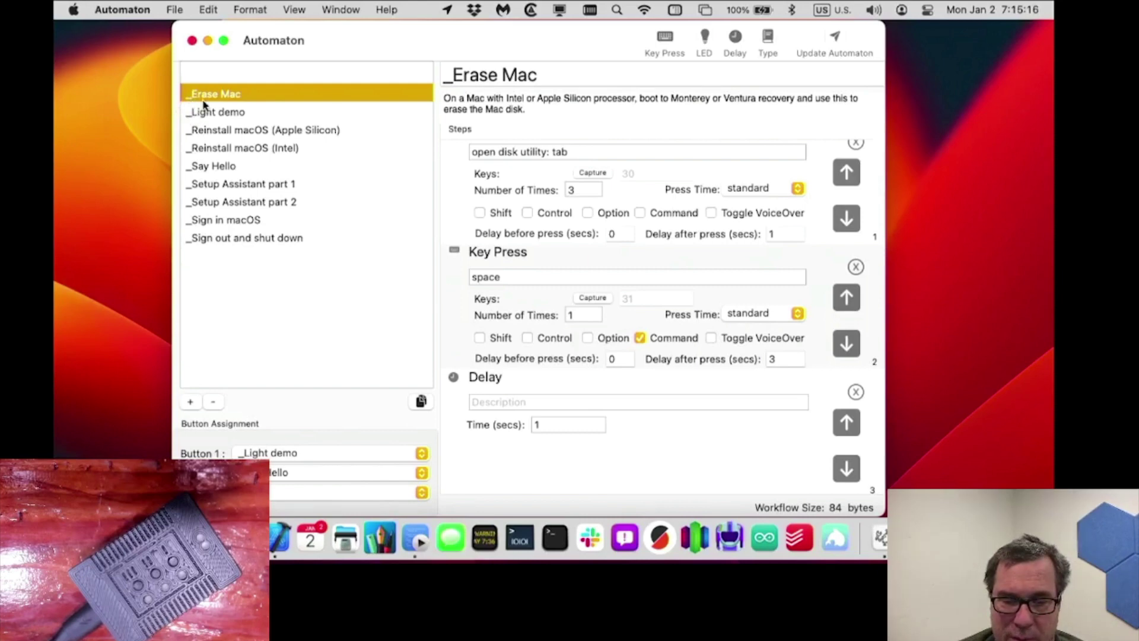
Step: Review the key press and text steps of the _Say Hello workflow, from opening Spotlight to closing the Terminal window
{"action": "left_click", "coordinate": [226, 167]}
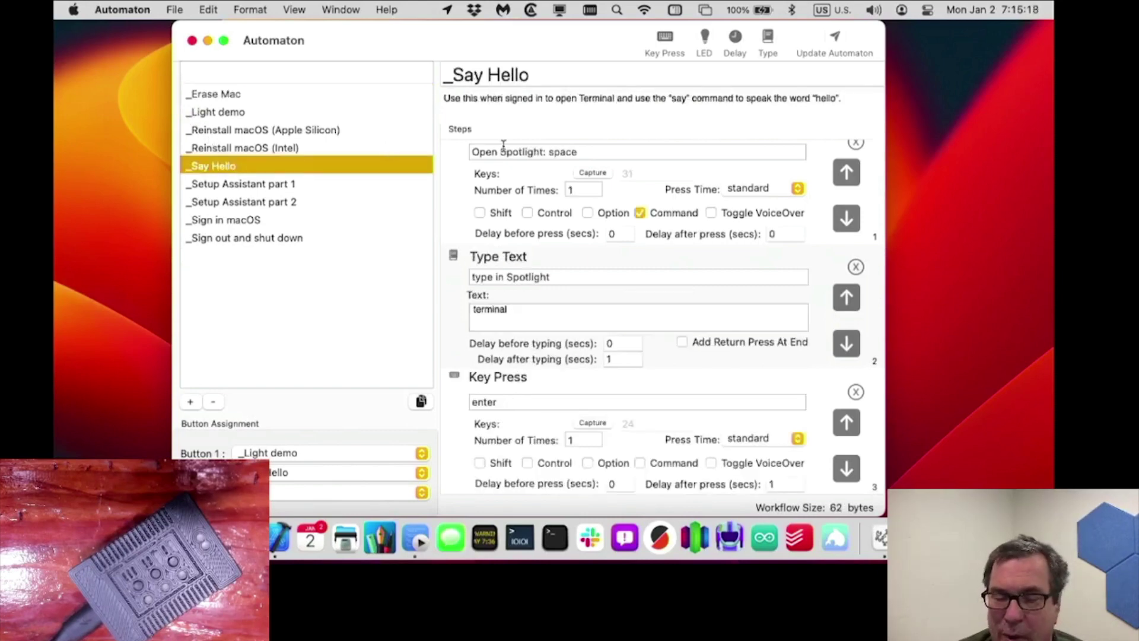
{"action": "scroll", "coordinate": [502, 149], "scroll_direction": "up", "scroll_amount": 1}
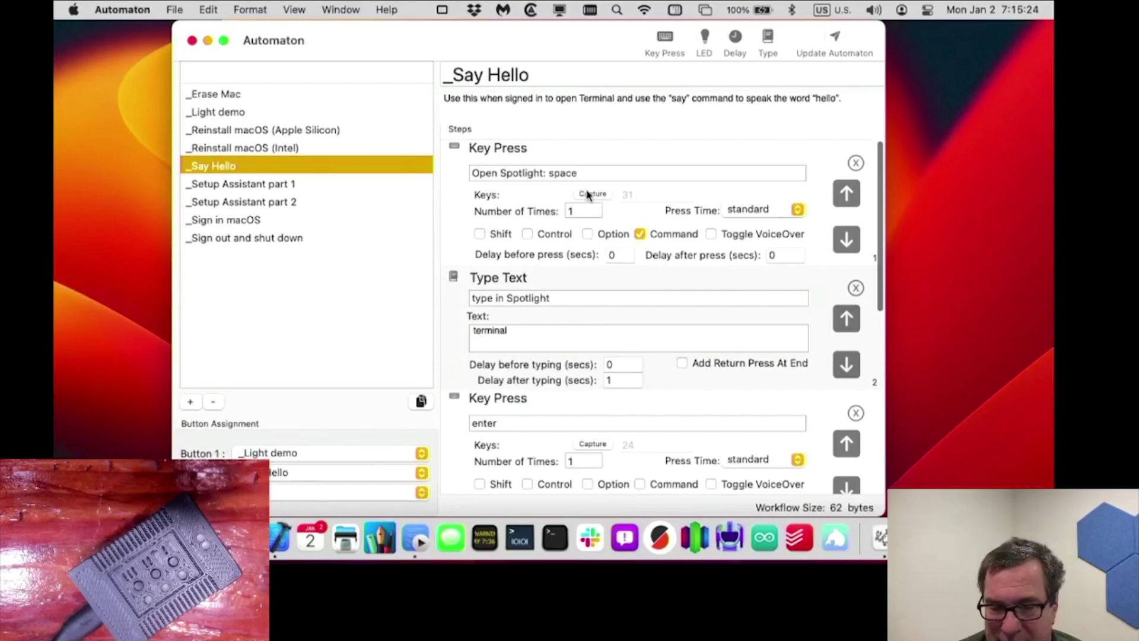
{"action": "scroll", "coordinate": [585, 193], "scroll_direction": "down", "scroll_amount": 4}
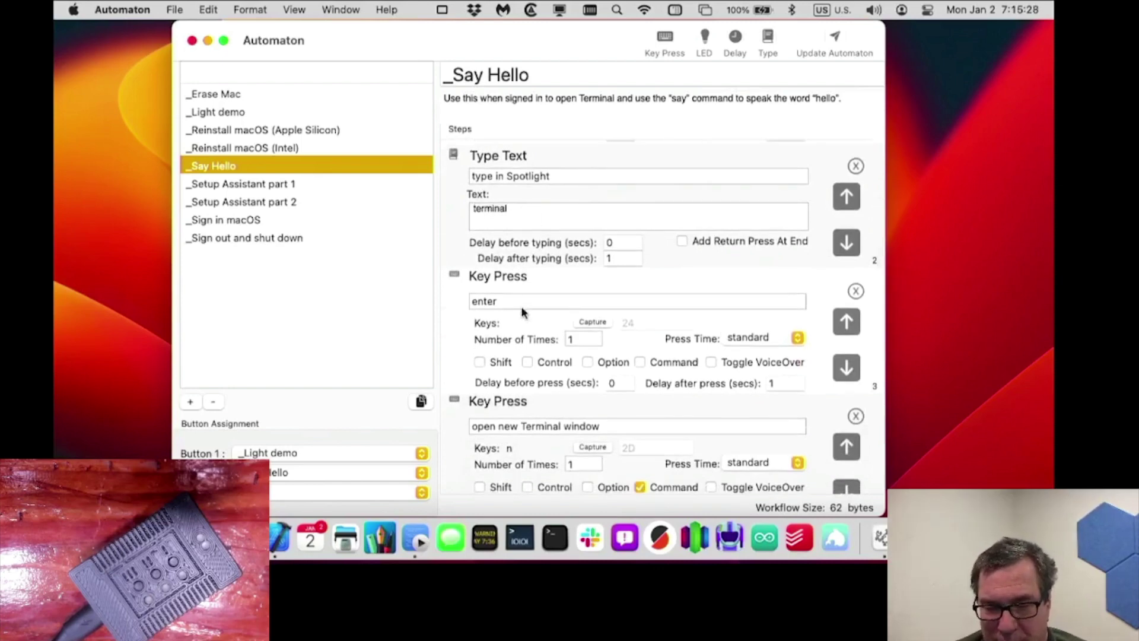
{"action": "scroll", "coordinate": [521, 312], "scroll_direction": "down", "scroll_amount": 5}
{"action": "scroll", "coordinate": [555, 301], "scroll_direction": "down", "scroll_amount": 2}
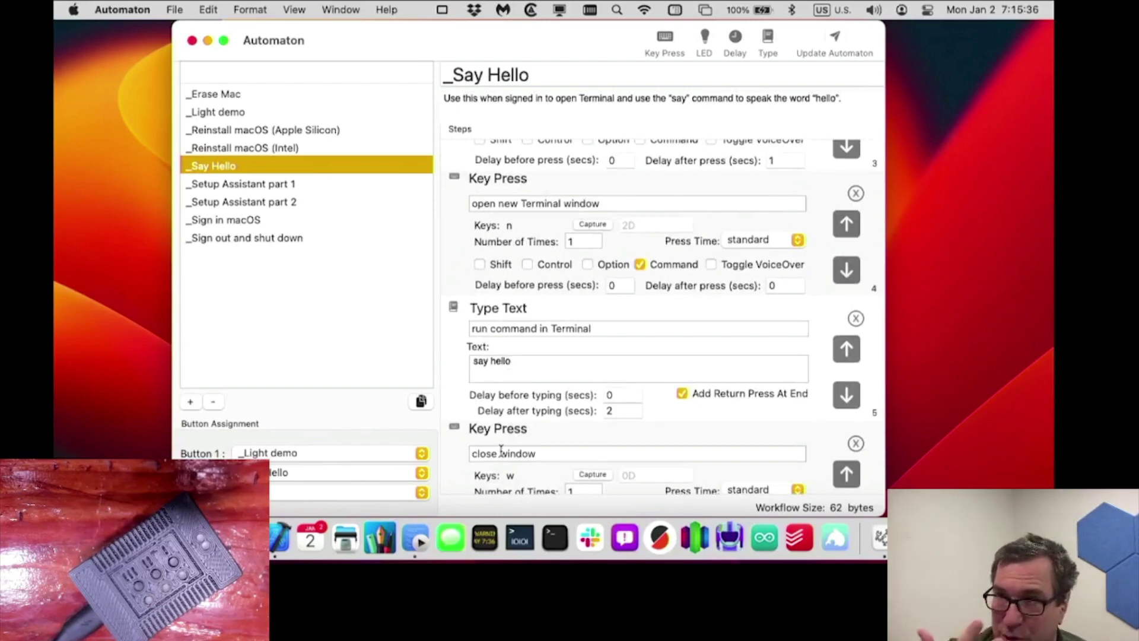
Step: Find Terminal with a Spotlight search for "terminal" and open it
{"action": "key", "text": "super+space"}
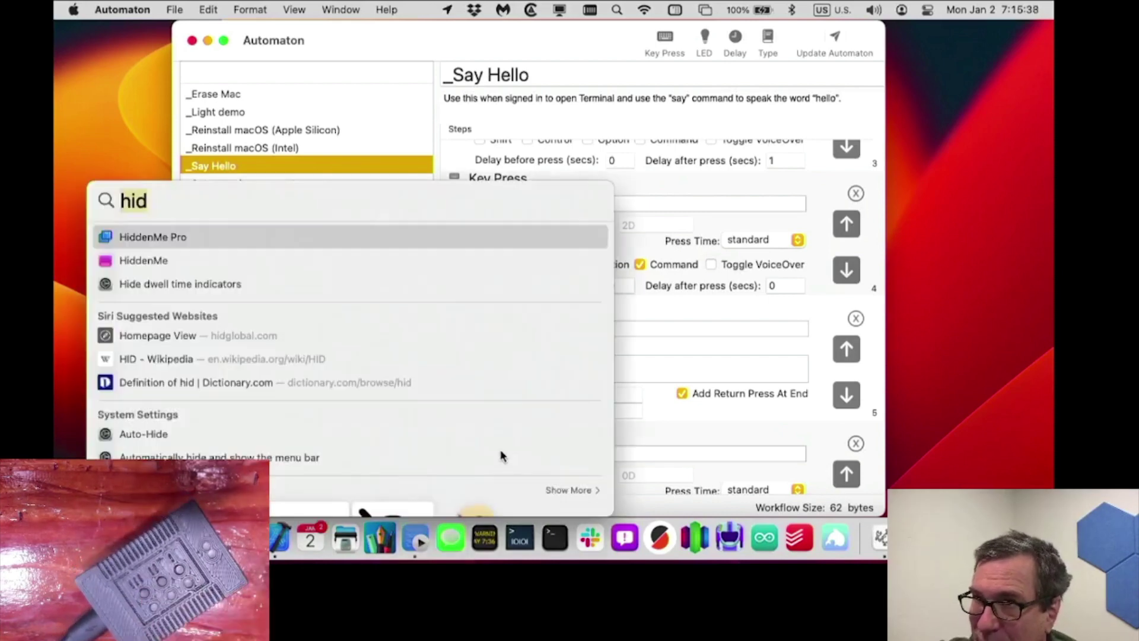
{"action": "type", "text": "terminal"}
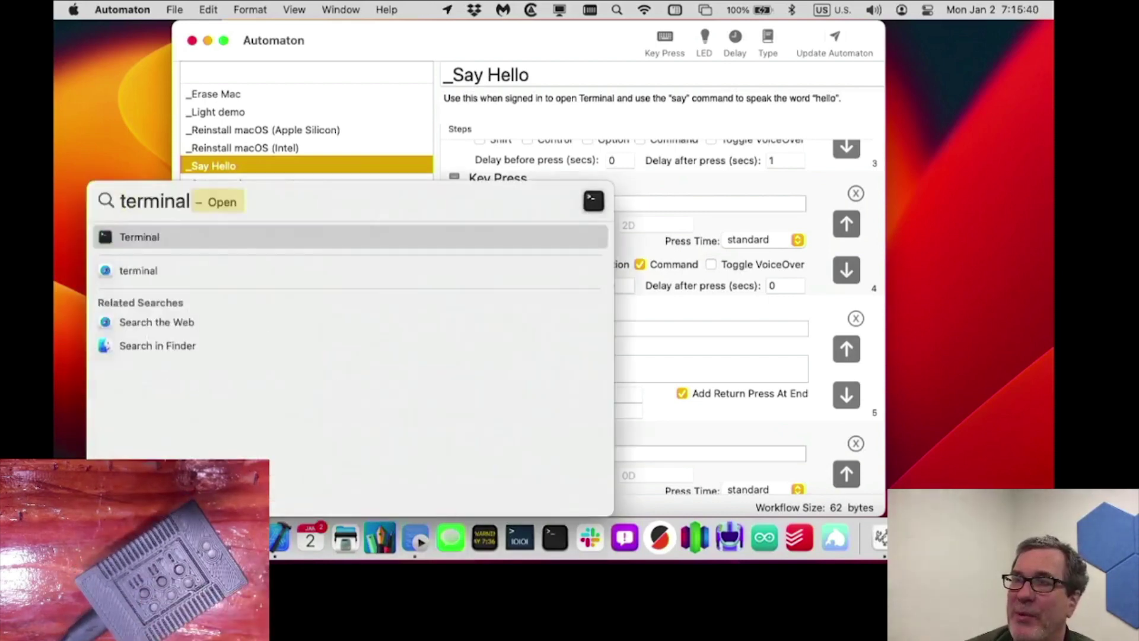
{"action": "key", "text": "Return"}
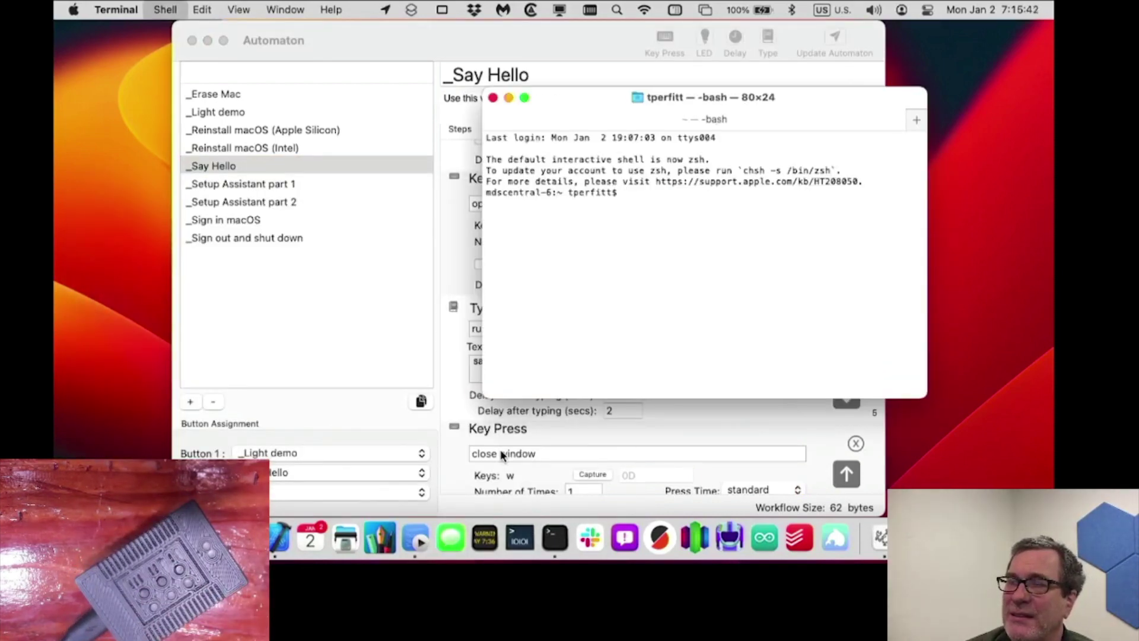
Step: Run the command say hello in a new Terminal window and close that window
{"action": "key", "text": "super+n"}
{"action": "type", "text": "say hello"}
{"action": "key", "text": "Return"}
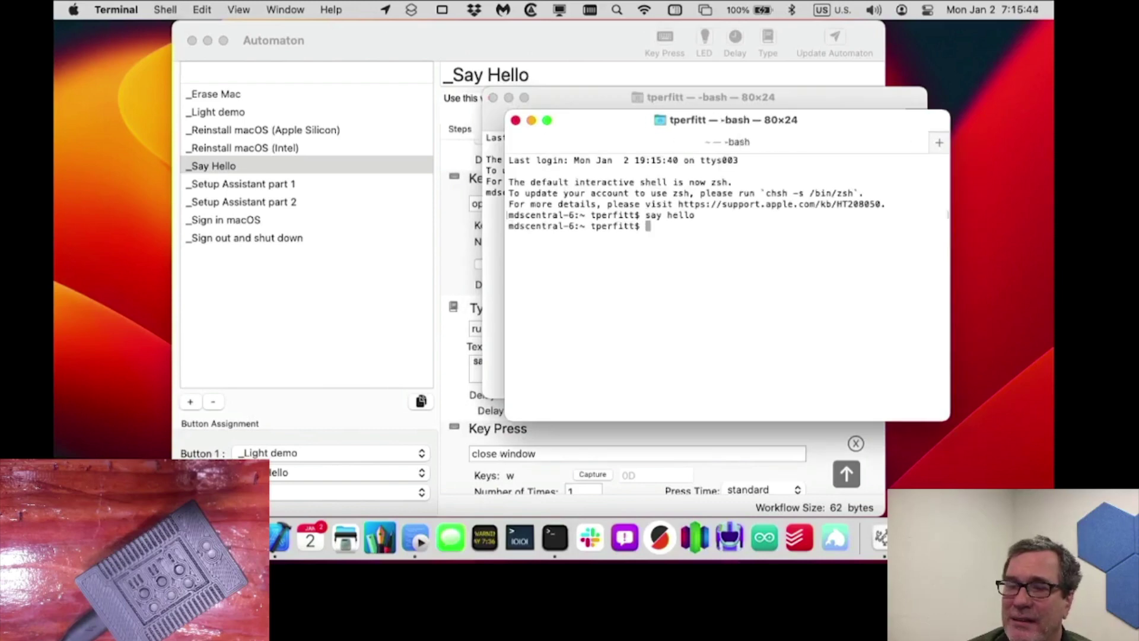
{"action": "key", "text": "super+w"}
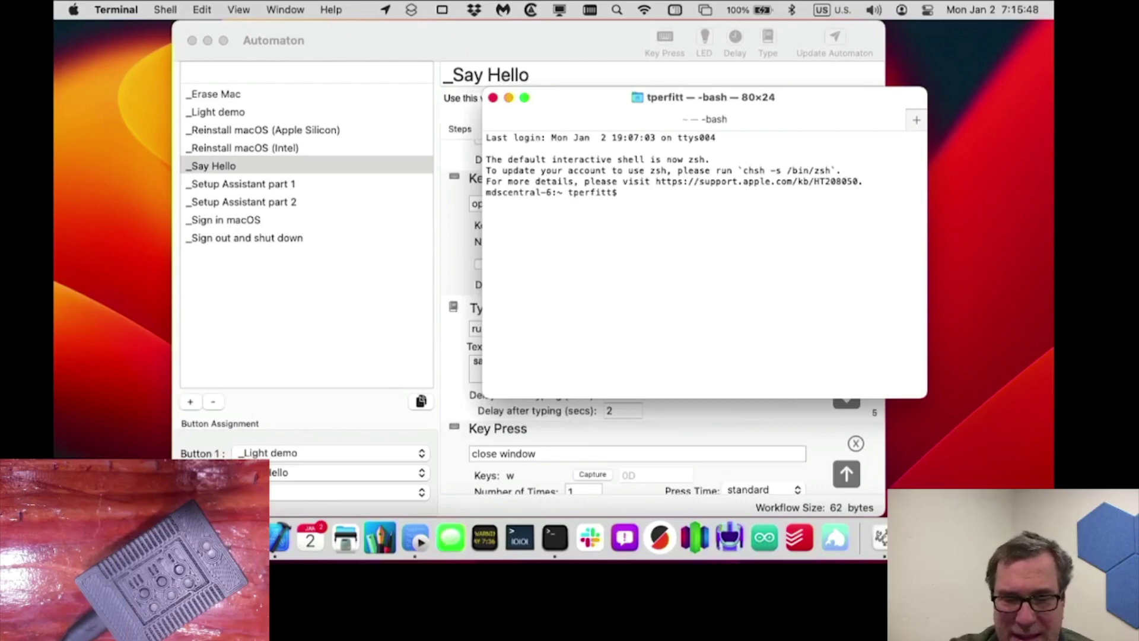
Step: Back in Automaton, duplicate the _Say Hello workflow and rename the copy "Say Hello with LED"
{"action": "left_click", "coordinate": [295, 331]}
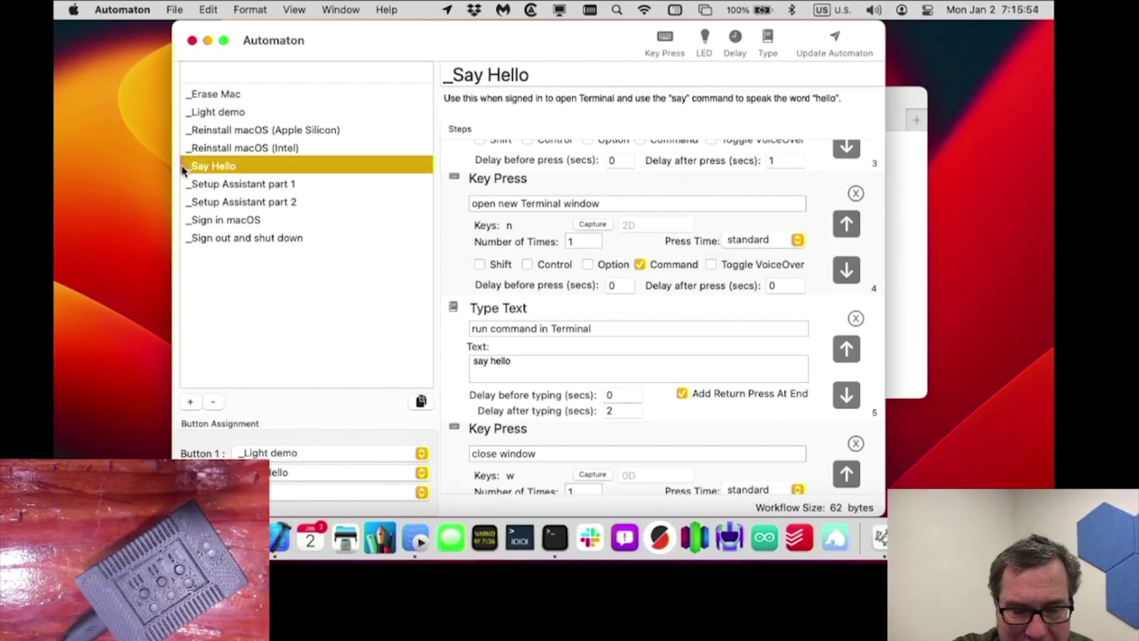
{"action": "left_click", "coordinate": [421, 401]}
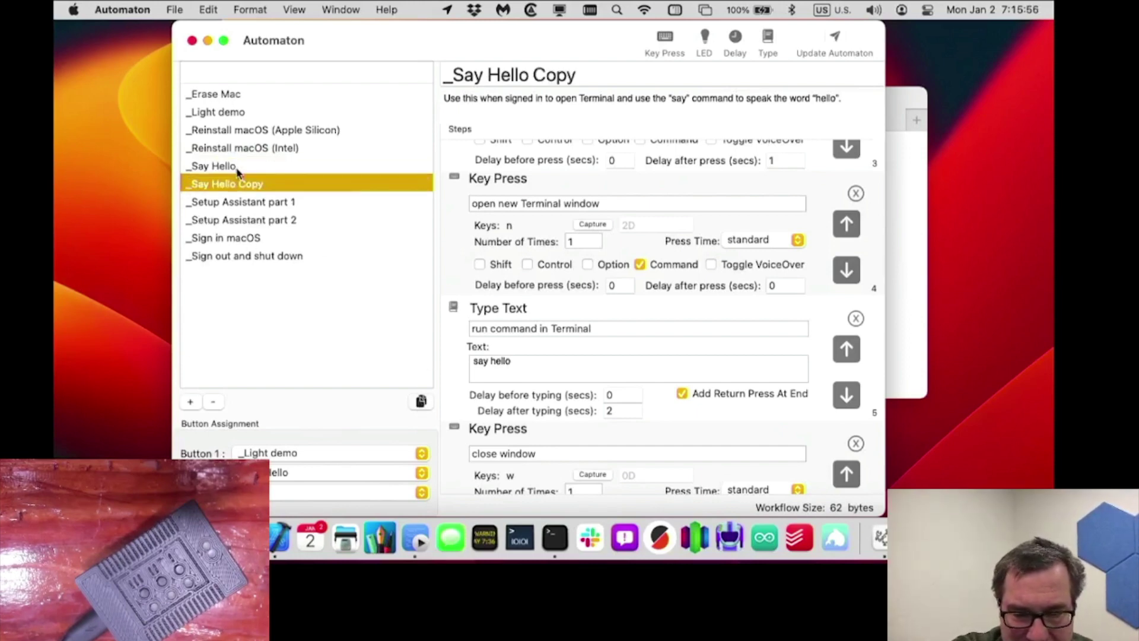
{"action": "double_click", "coordinate": [540, 64]}
{"action": "type", "text": "with "}
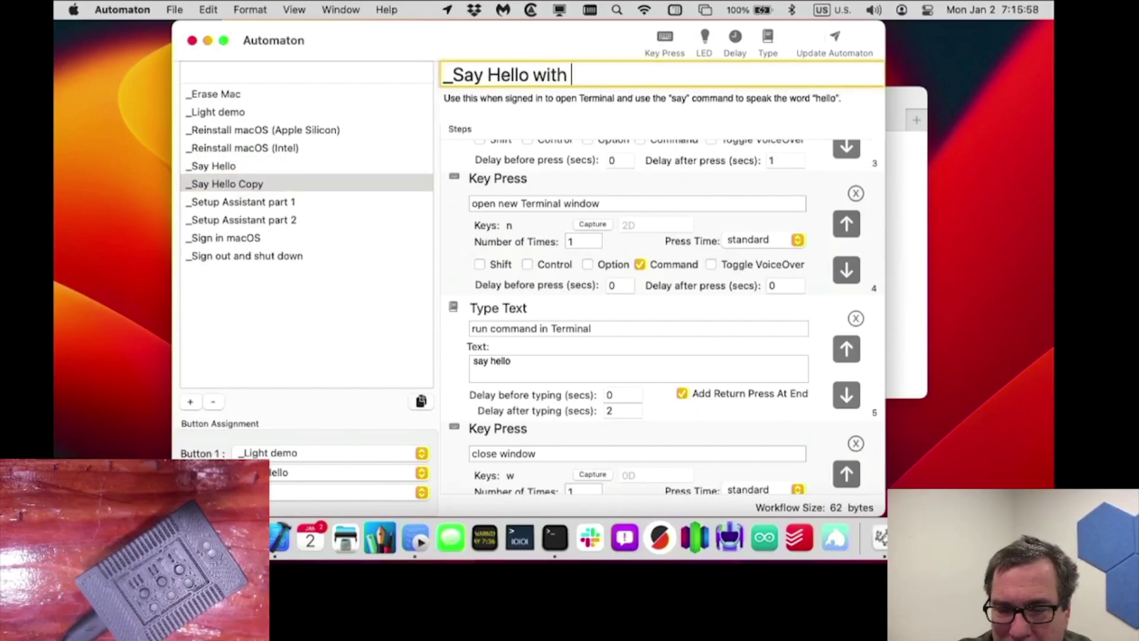
{"action": "type", "text": "LED"}
{"action": "left_click", "coordinate": [452, 74]}
{"action": "key", "text": "BackSpace"}
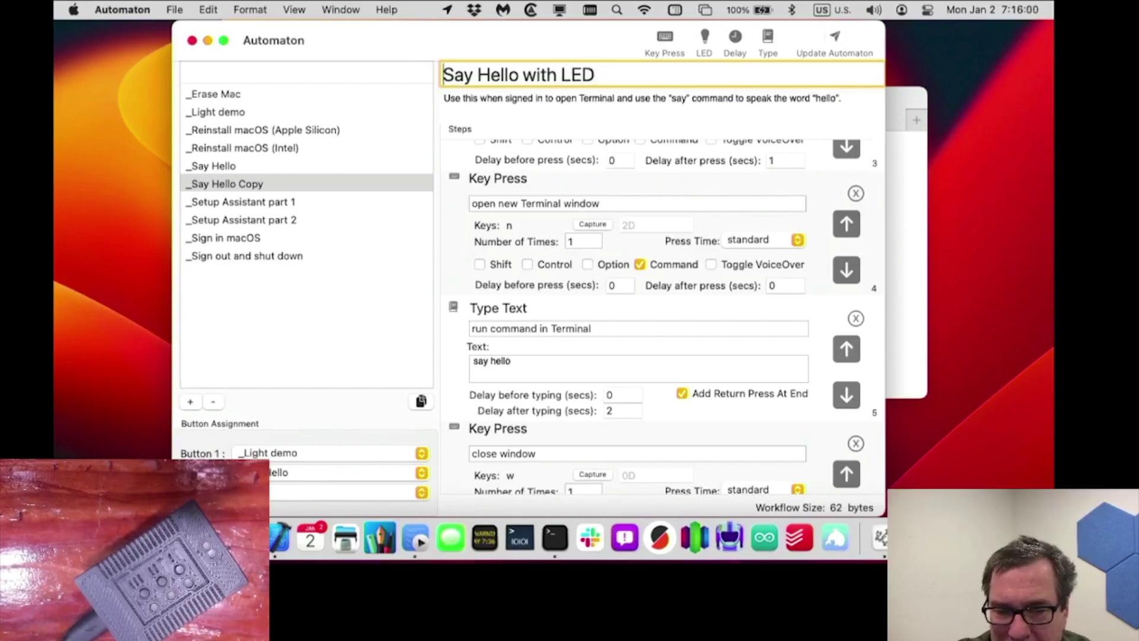
{"action": "left_click", "coordinate": [546, 110]}
Step: Add an LED step at the start of the workflow, set to LED number 2 with the Fast Flash state
{"action": "scroll", "coordinate": [567, 193], "scroll_direction": "up", "scroll_amount": 5}
{"action": "left_click", "coordinate": [565, 152]}
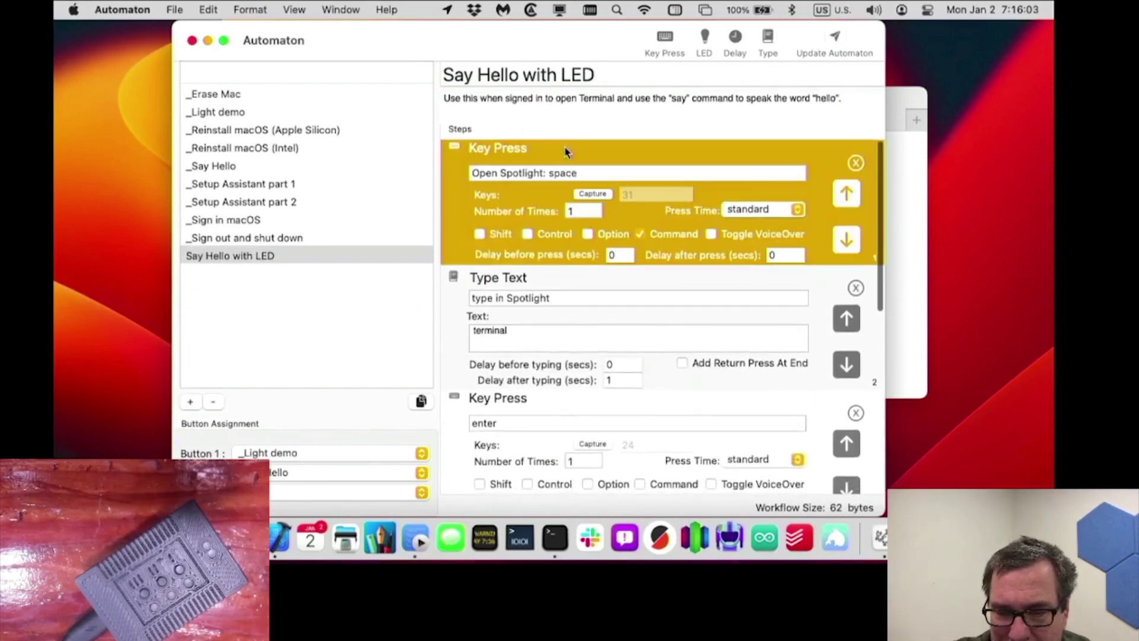
{"action": "left_click", "coordinate": [703, 42]}
{"action": "left_click_drag", "start_coordinate": [490, 280], "coordinate": [487, 153]}
{"action": "left_click", "coordinate": [568, 198]}
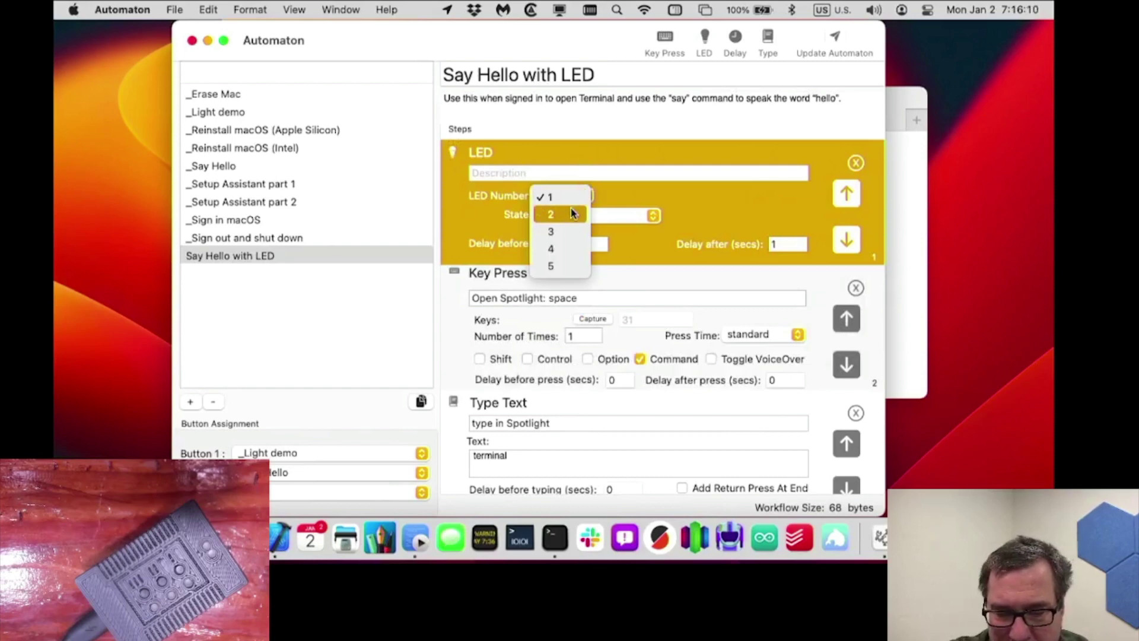
{"action": "left_click", "coordinate": [573, 214]}
{"action": "left_click", "coordinate": [570, 215]}
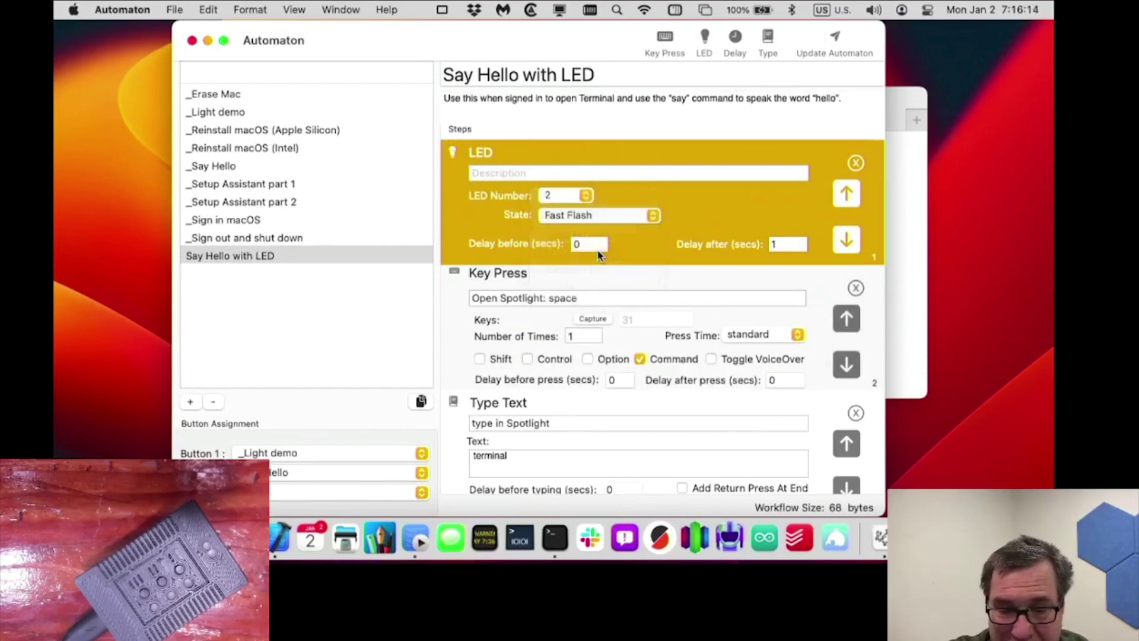
Step: Assign Say Hello with LED to Button 2 and send the updated workflows to the Automaton device
{"action": "left_click", "coordinate": [280, 476]}
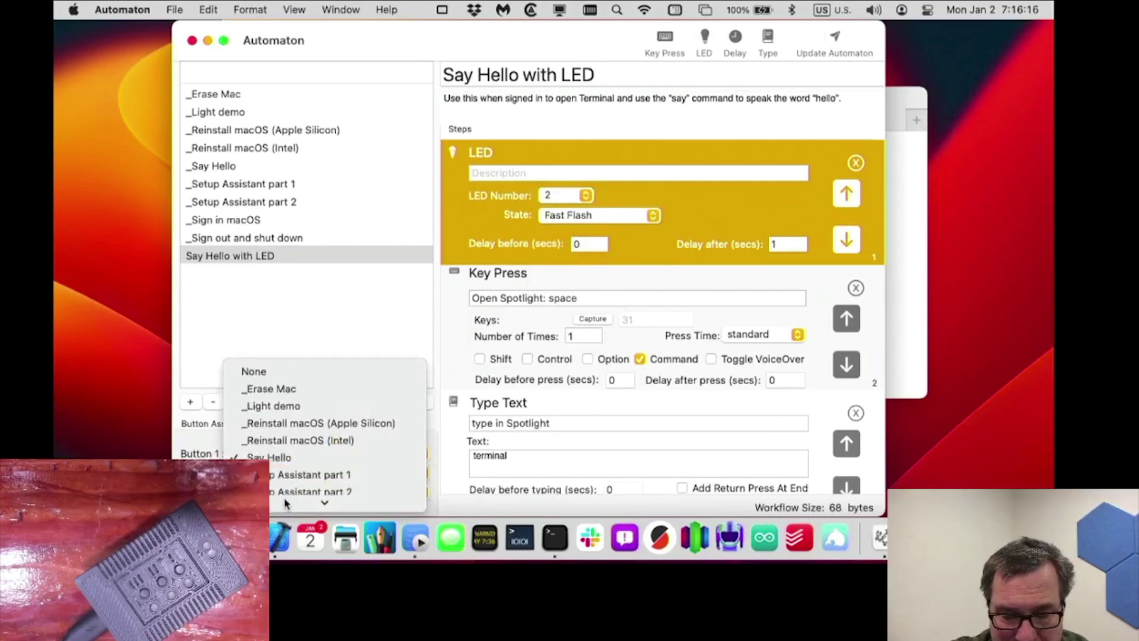
{"action": "left_click", "coordinate": [307, 502]}
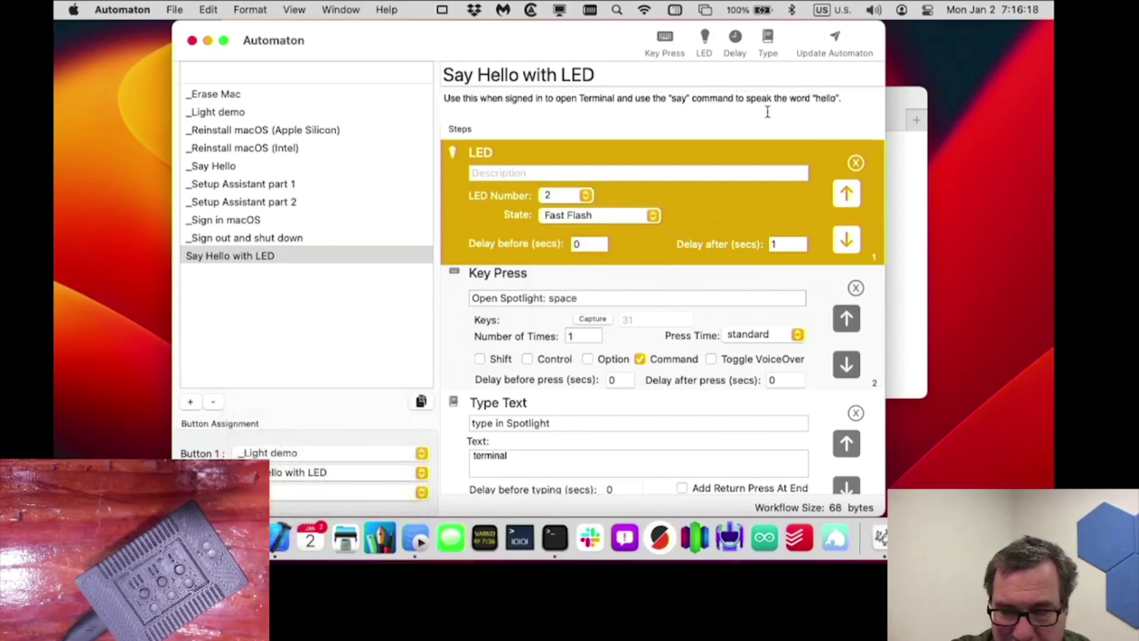
{"action": "left_click", "coordinate": [835, 37]}
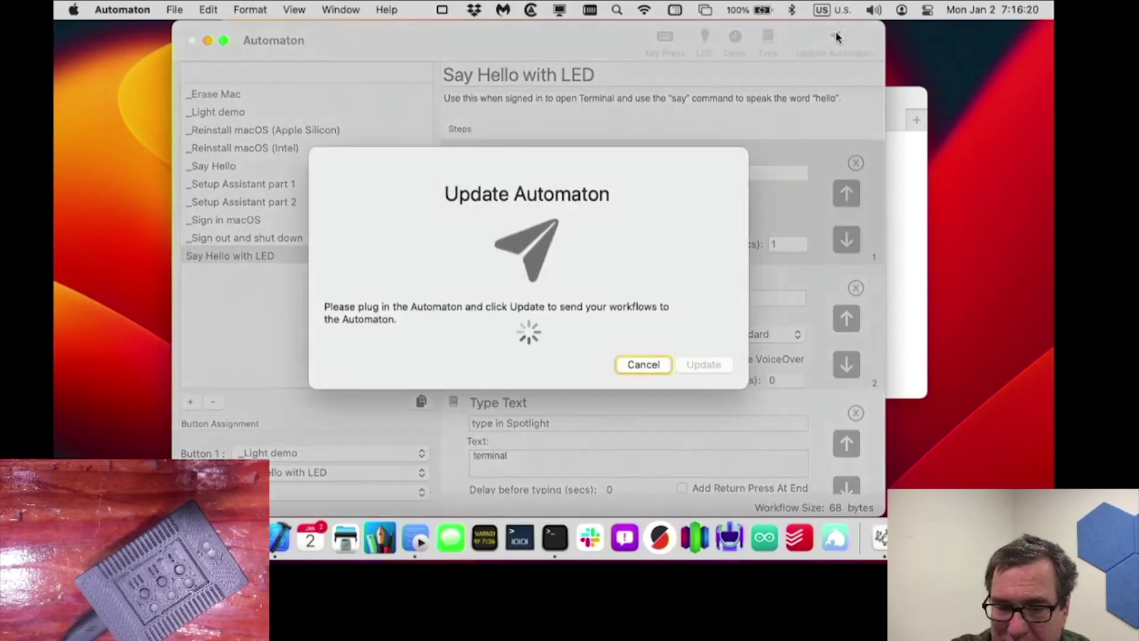
{"action": "key", "text": "Escape"}
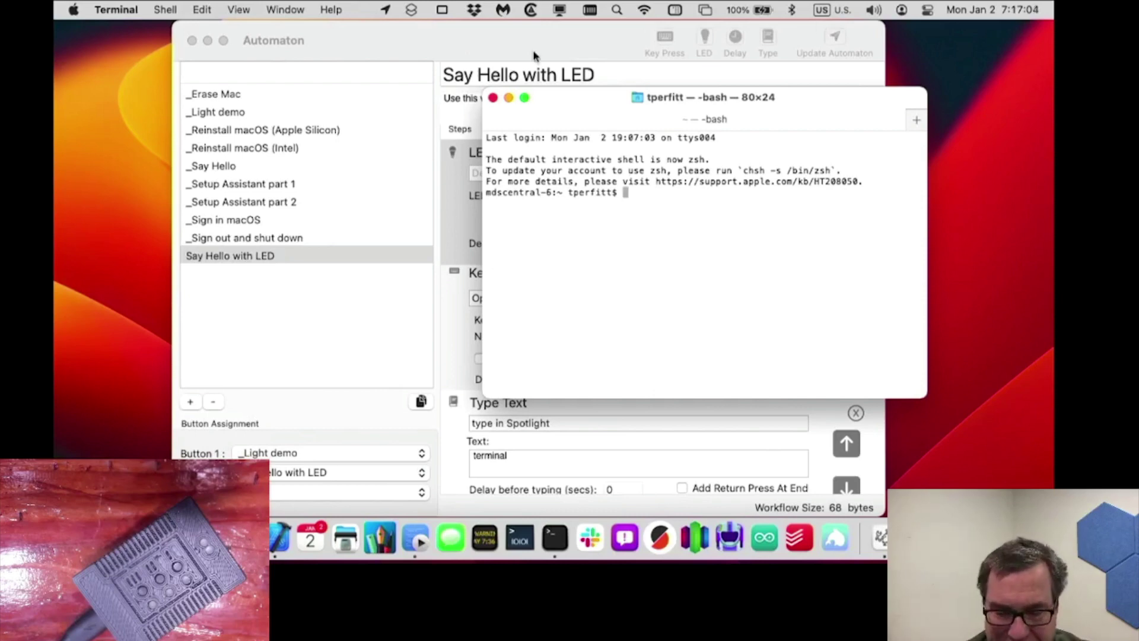
Step: Switch to CodeRunner, where the Audacity install script is open, hiding Safari on the way
{"action": "key", "text": "super+Tab"}
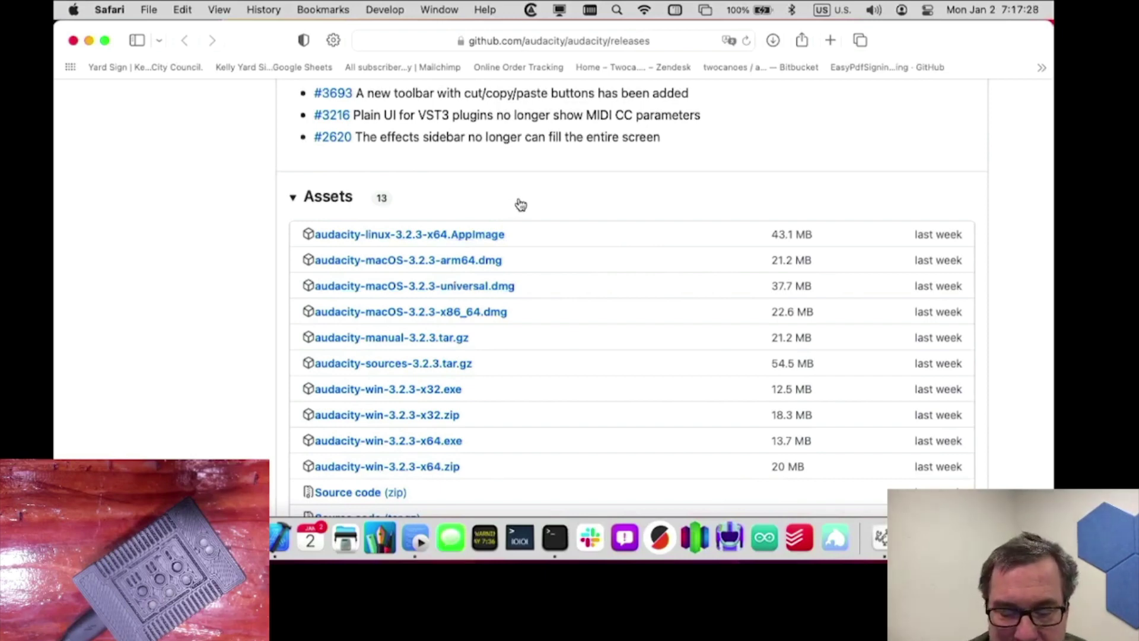
{"action": "key", "text": "super+h"}
{"action": "key", "text": "super+Tab"}
{"action": "key", "text": "Tab"}
{"action": "key", "text": "Tab"}
{"action": "key", "text": "Tab"}
{"action": "key", "text": "Tab"}
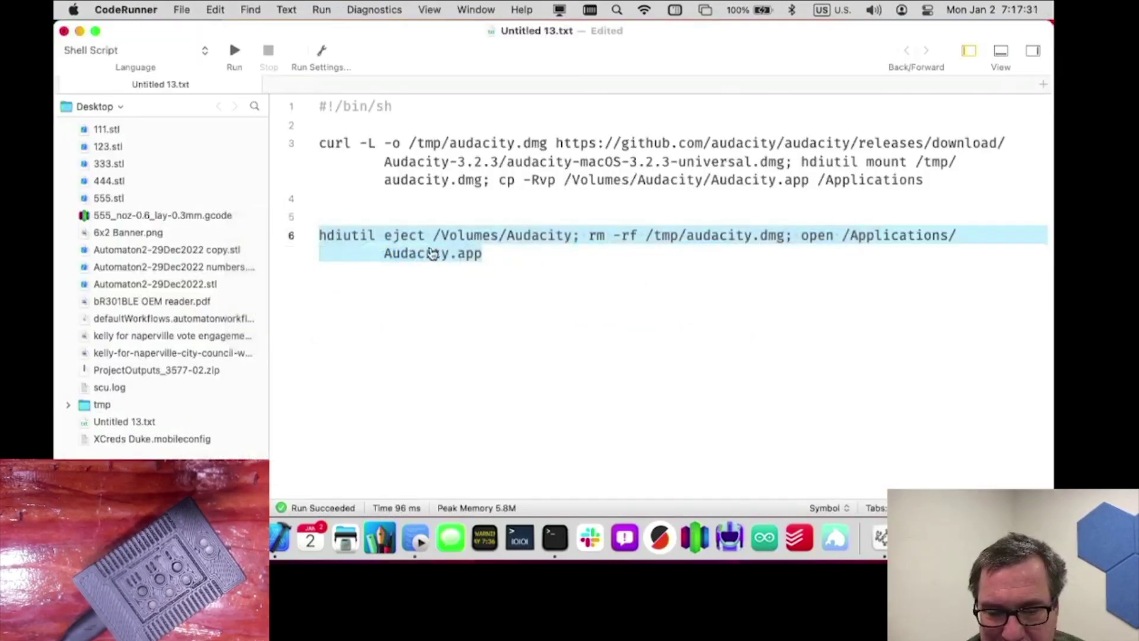
Step: Clear the selection on line 6 and enlarge the script text by four zoom levels
{"action": "left_click", "coordinate": [432, 254]}
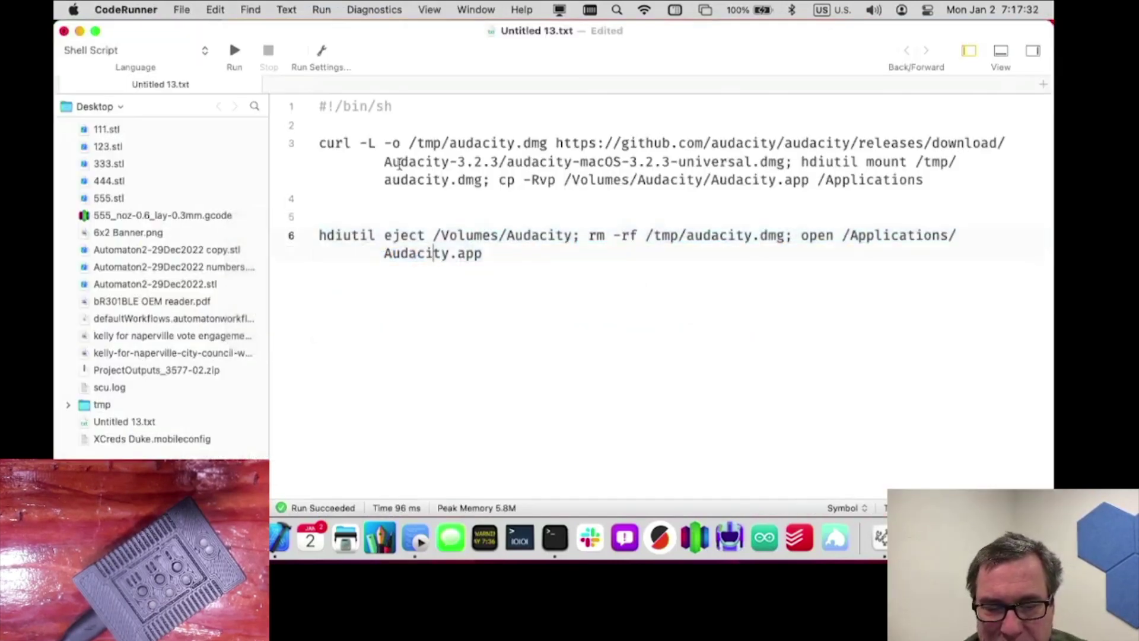
{"action": "left_click", "coordinate": [328, 146]}
{"action": "left_click_drag", "start_coordinate": [319, 144], "coordinate": [528, 137]}
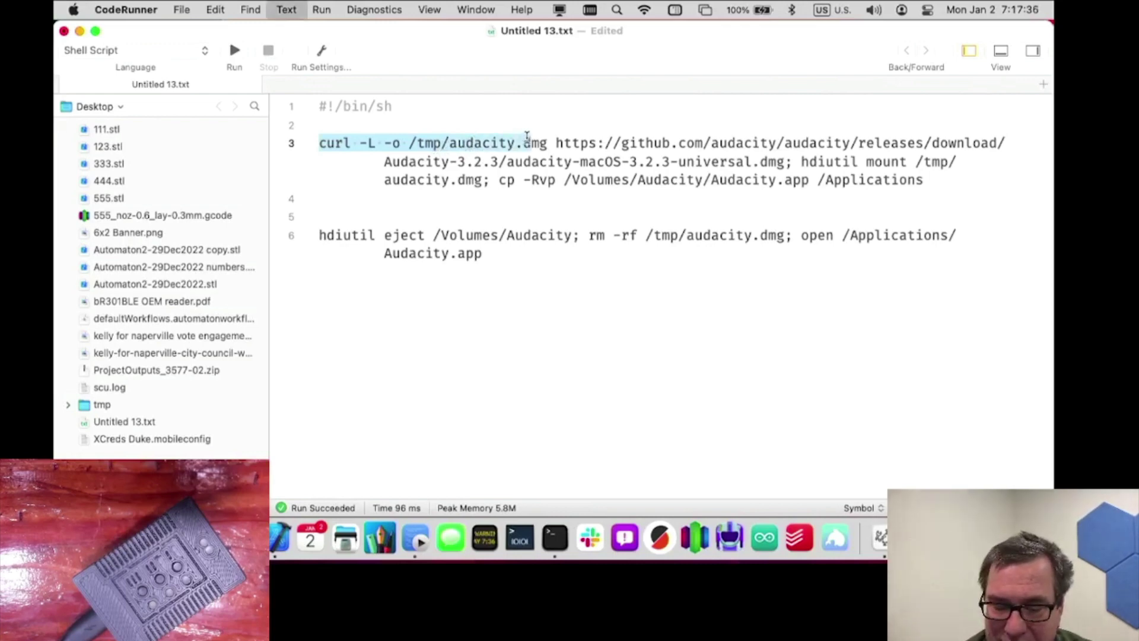
{"action": "key", "text": "super+shift+k"}
{"action": "key", "text": "super+z"}
{"action": "key", "text": "super+plus"}
{"action": "key", "text": "super+plus"}
{"action": "key", "text": "super+plus"}
{"action": "key", "text": "super+plus"}
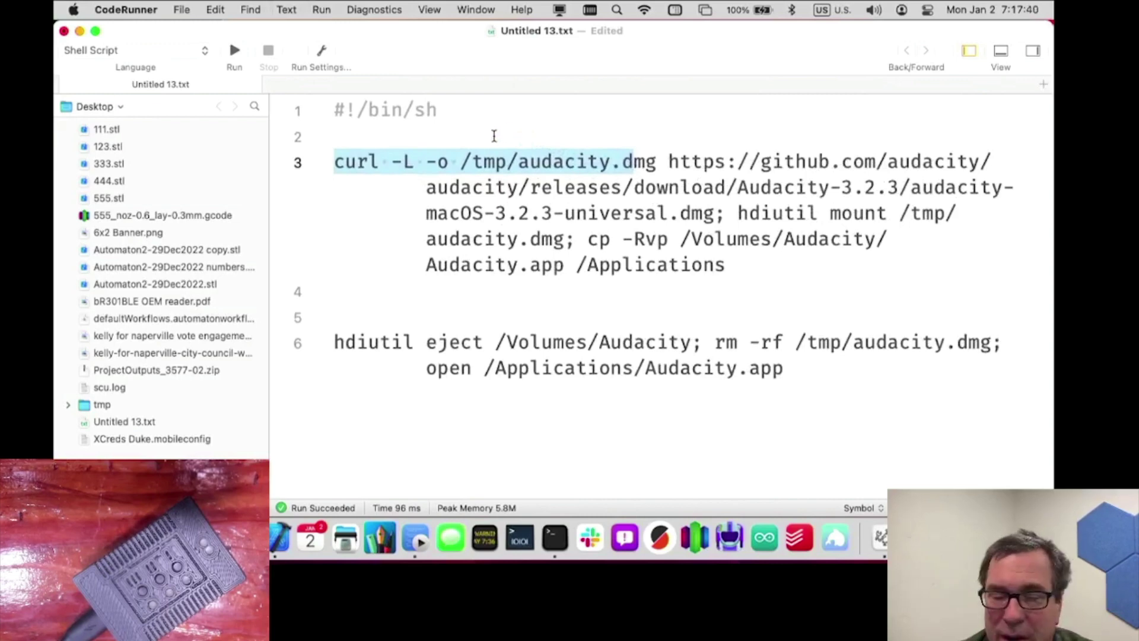
Step: Examine the parts of the line 3 script command: curl options, output file, download URL, hdiutil mount and the copy to /Applications
{"action": "left_click", "coordinate": [389, 160]}
{"action": "double_click", "coordinate": [353, 162]}
{"action": "left_click_drag", "start_coordinate": [353, 161], "coordinate": [413, 161]}
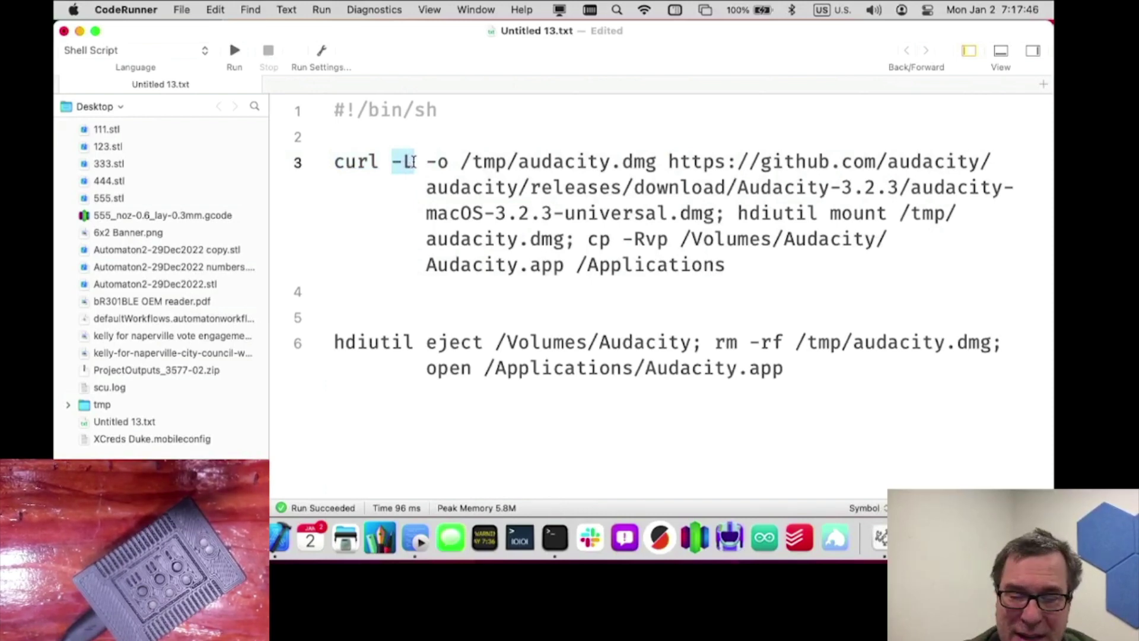
{"action": "left_click", "coordinate": [430, 161]}
{"action": "left_click_drag", "start_coordinate": [430, 161], "coordinate": [455, 161]}
{"action": "double_click", "coordinate": [643, 161]}
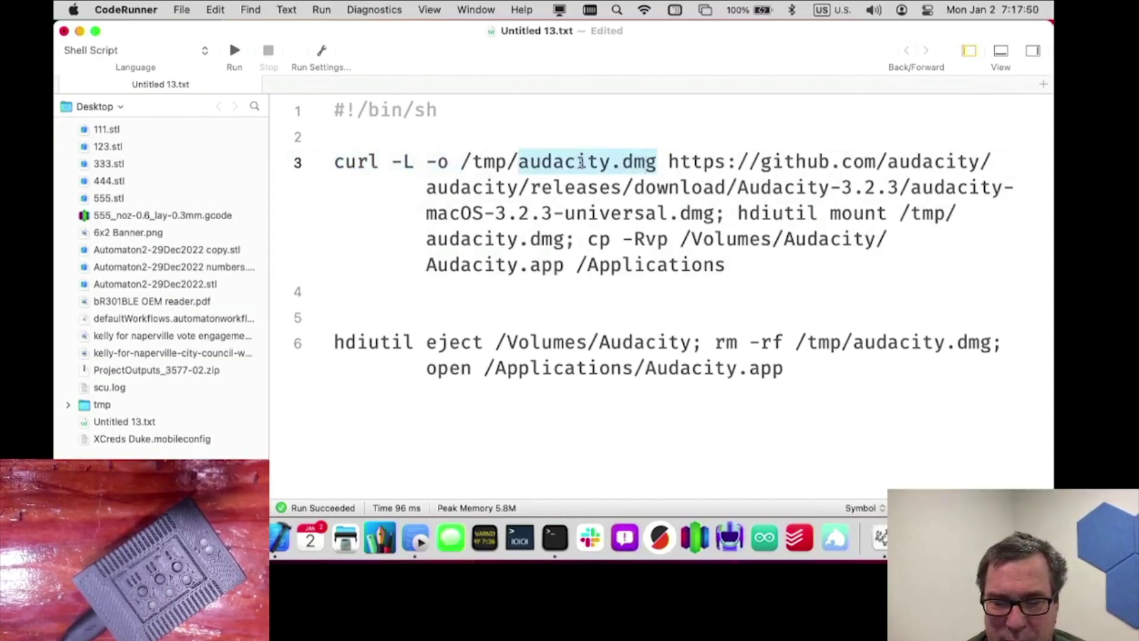
{"action": "left_click_drag", "start_coordinate": [462, 161], "coordinate": [692, 215]}
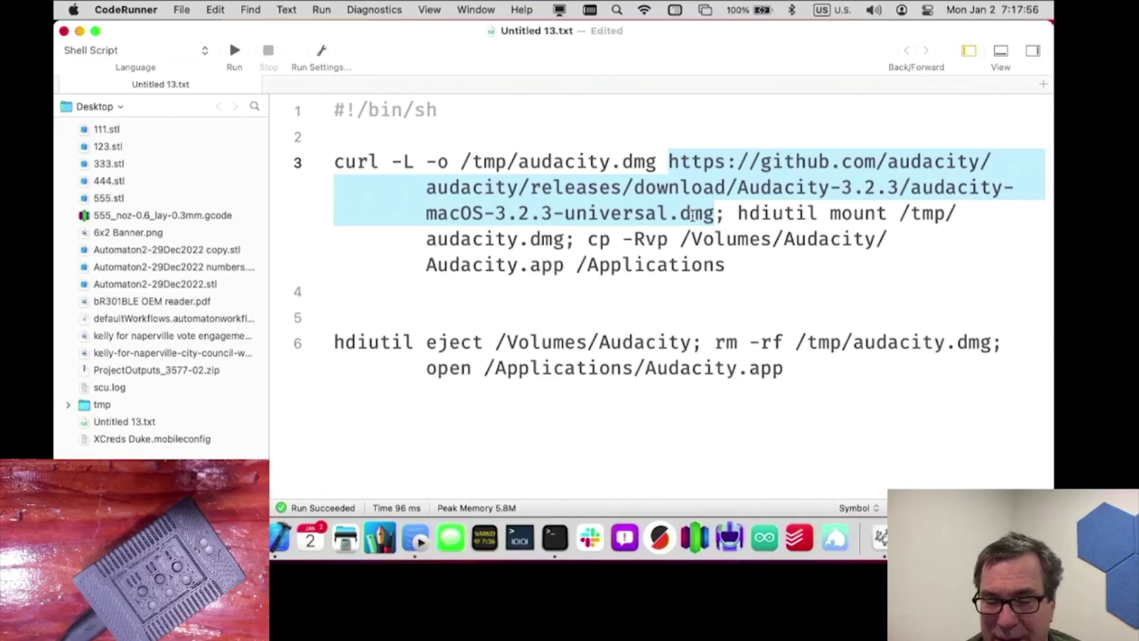
{"action": "left_click_drag", "start_coordinate": [737, 213], "coordinate": [574, 239]}
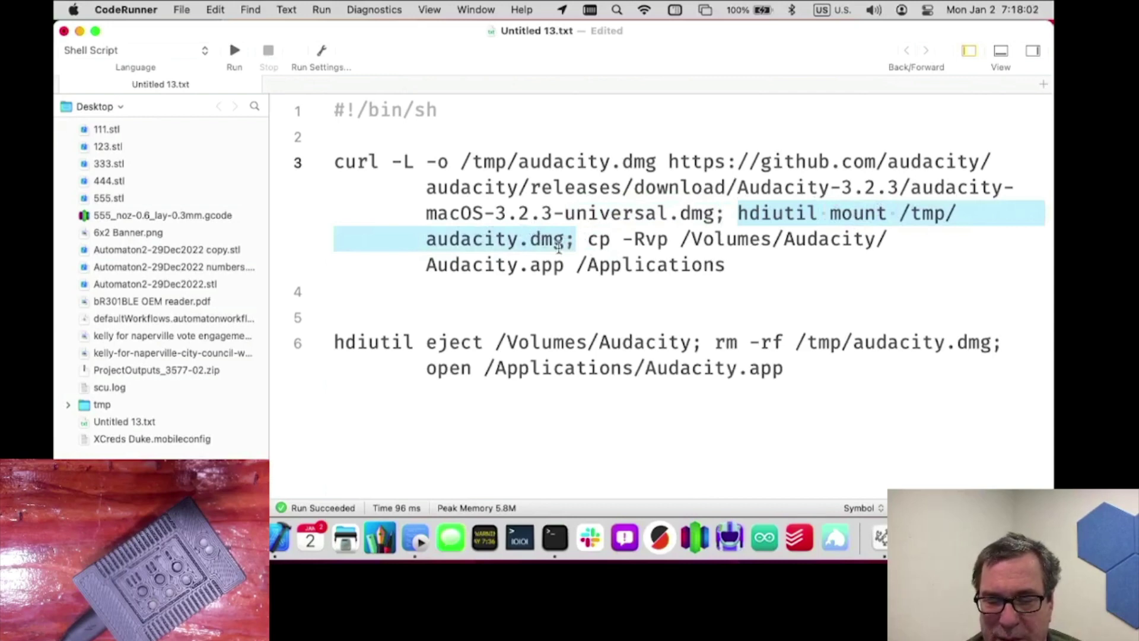
{"action": "mouse_move", "coordinate": [586, 244]}
{"action": "left_mouse_down"}
{"action": "mouse_move", "coordinate": [878, 241]}
{"action": "mouse_move", "coordinate": [576, 261]}
{"action": "left_mouse_up"}
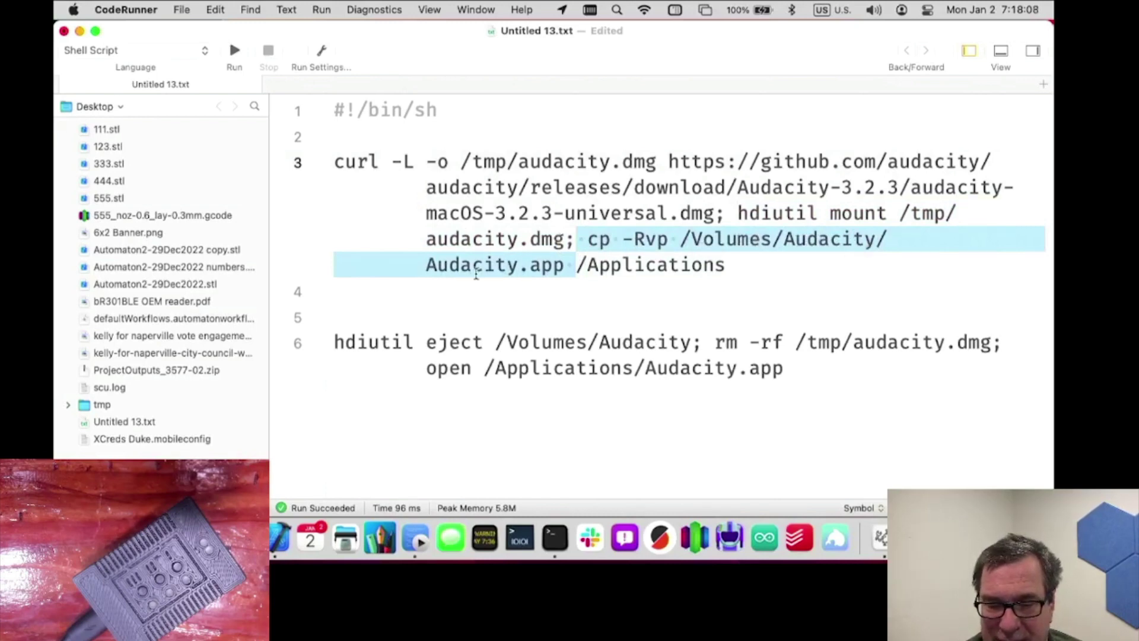
{"action": "left_click", "coordinate": [664, 265]}
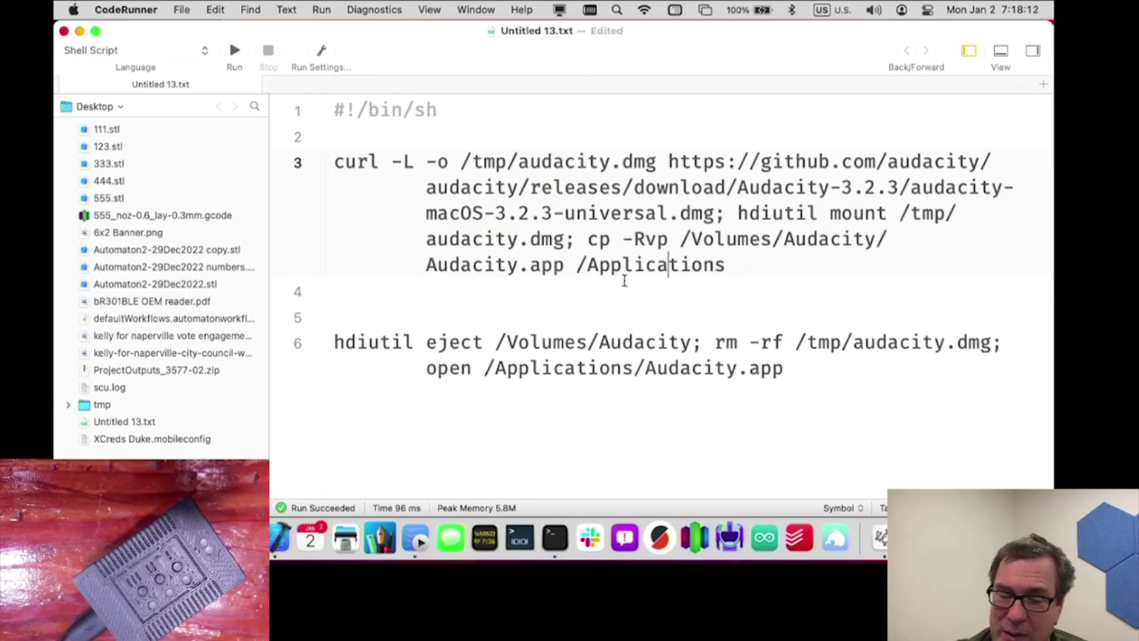
Step: Examine the line 6 commands that eject the Audacity volume, remove the downloaded disk image and open the app
{"action": "double_click", "coordinate": [386, 343]}
{"action": "left_click_drag", "start_coordinate": [387, 344], "coordinate": [649, 338]}
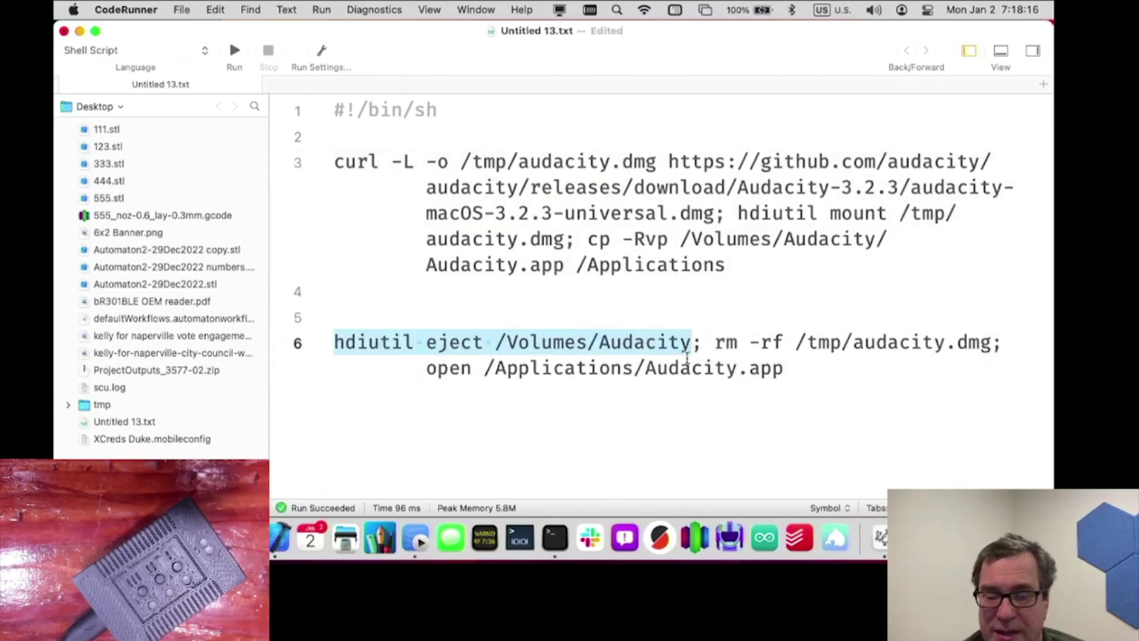
{"action": "left_click_drag", "start_coordinate": [724, 342], "coordinate": [1001, 333]}
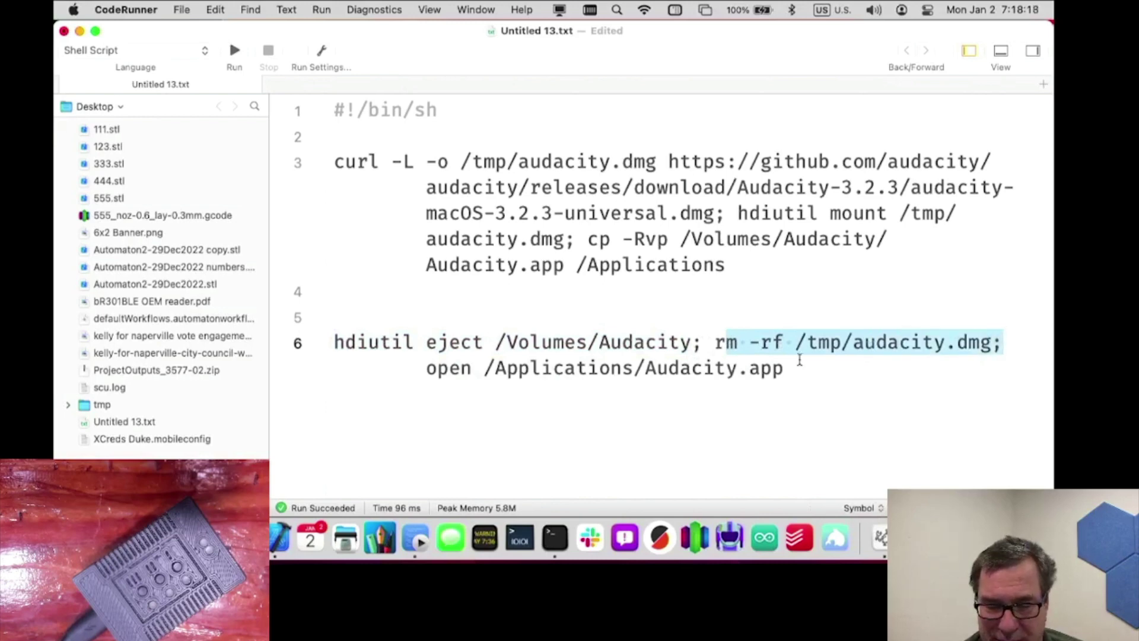
{"action": "left_click_drag", "start_coordinate": [793, 362], "coordinate": [430, 372]}
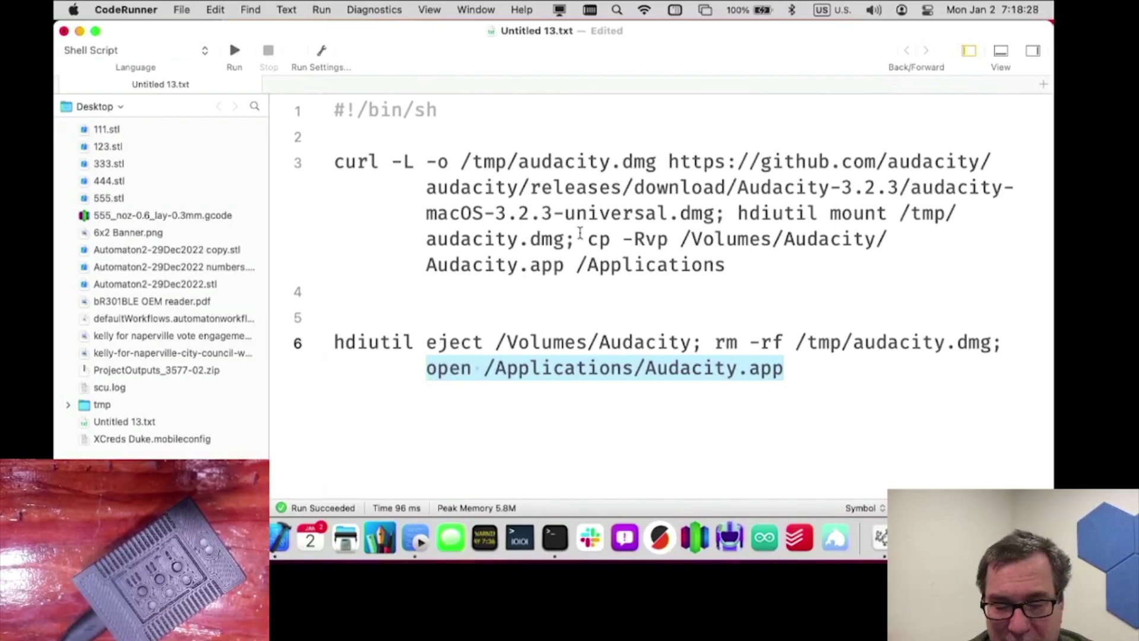
Step: Switch to Automaton and duplicate the _Say Hello workflow
{"action": "key", "text": "super+Tab"}
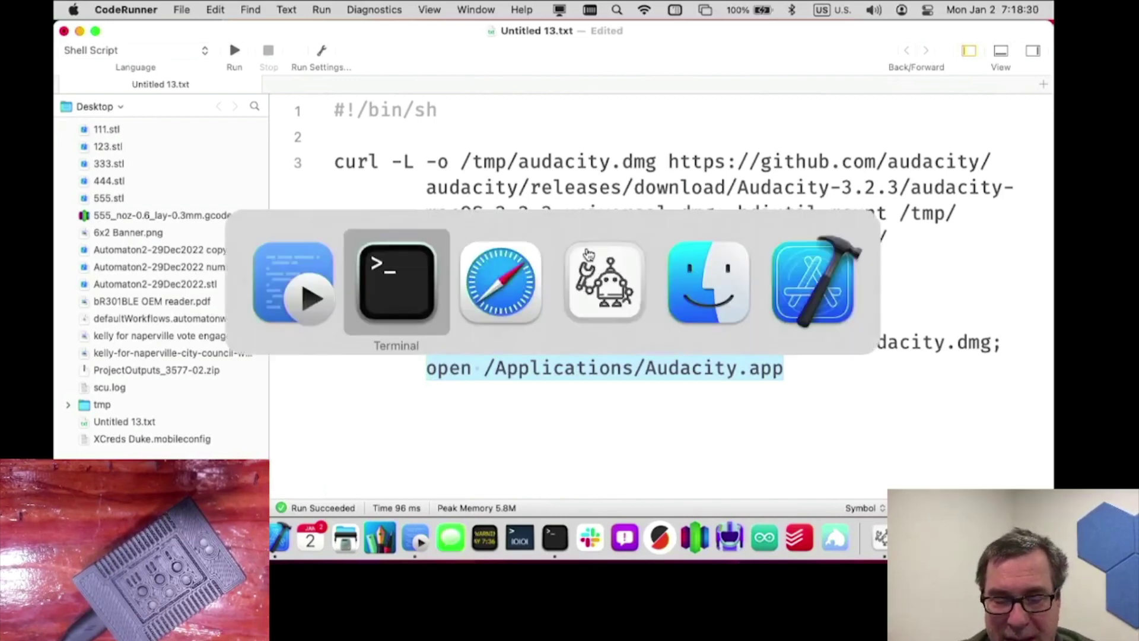
{"action": "key", "text": "super+Tab"}
{"action": "key", "text": "super+Tab"}
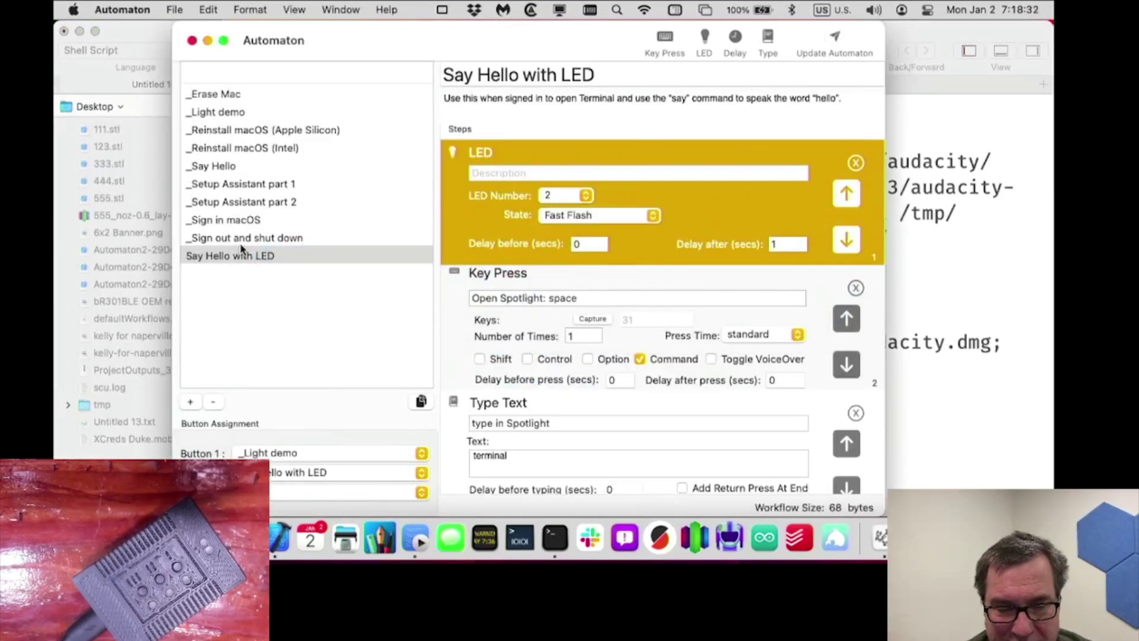
{"action": "left_click", "coordinate": [241, 240]}
{"action": "left_click", "coordinate": [240, 166]}
{"action": "left_click", "coordinate": [421, 401]}
Step: Rename the duplicated workflow as Install Audacity
{"action": "left_click", "coordinate": [470, 72]}
{"action": "key", "text": "super+a"}
{"action": "type", "text": "A"}
{"action": "key", "text": "BackSpace"}
{"action": "type", "text": "Install Audcat"}
{"action": "key", "text": "BackSpace"}
{"action": "key", "text": "BackSpace"}
{"action": "key", "text": "BackSpace"}
{"action": "type", "text": "acity"}
{"action": "key", "text": "Return"}
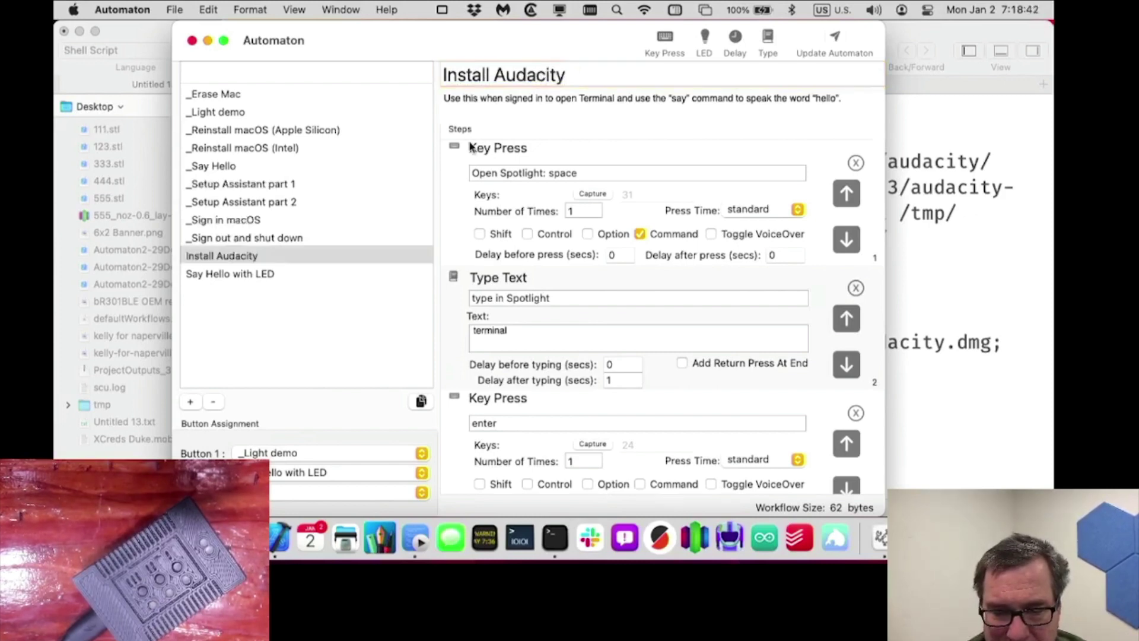
Step: Add an LED step at the start of the workflow with LED number 3, state Triple and description Startup LED
{"action": "left_click", "coordinate": [541, 157]}
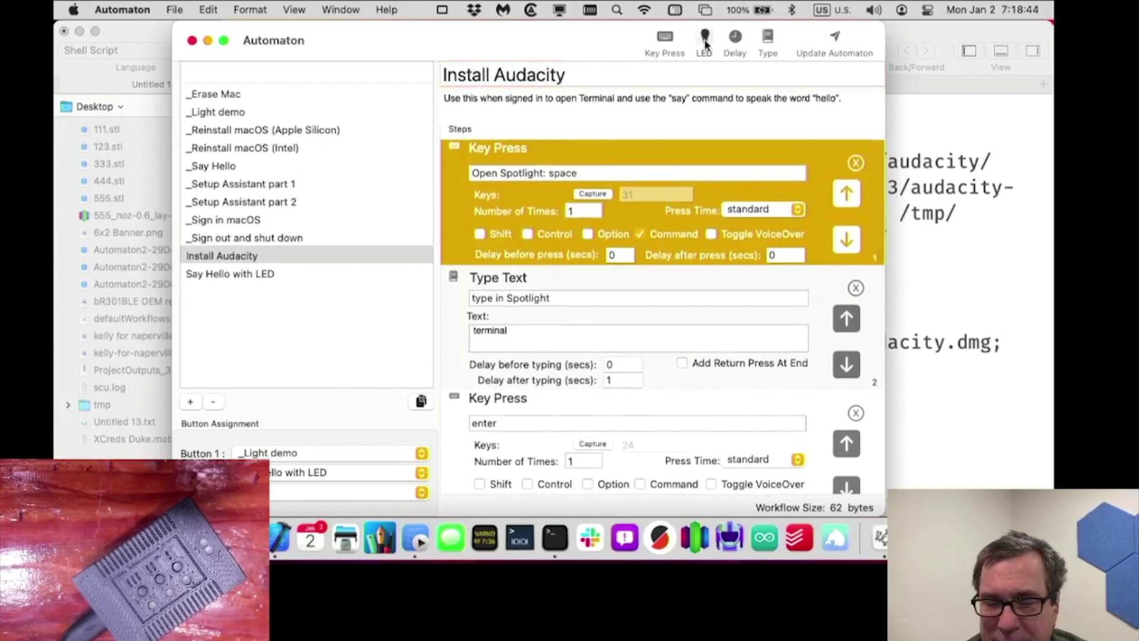
{"action": "left_click", "coordinate": [703, 37]}
{"action": "left_click_drag", "start_coordinate": [463, 279], "coordinate": [480, 172]}
{"action": "left_click", "coordinate": [564, 202]}
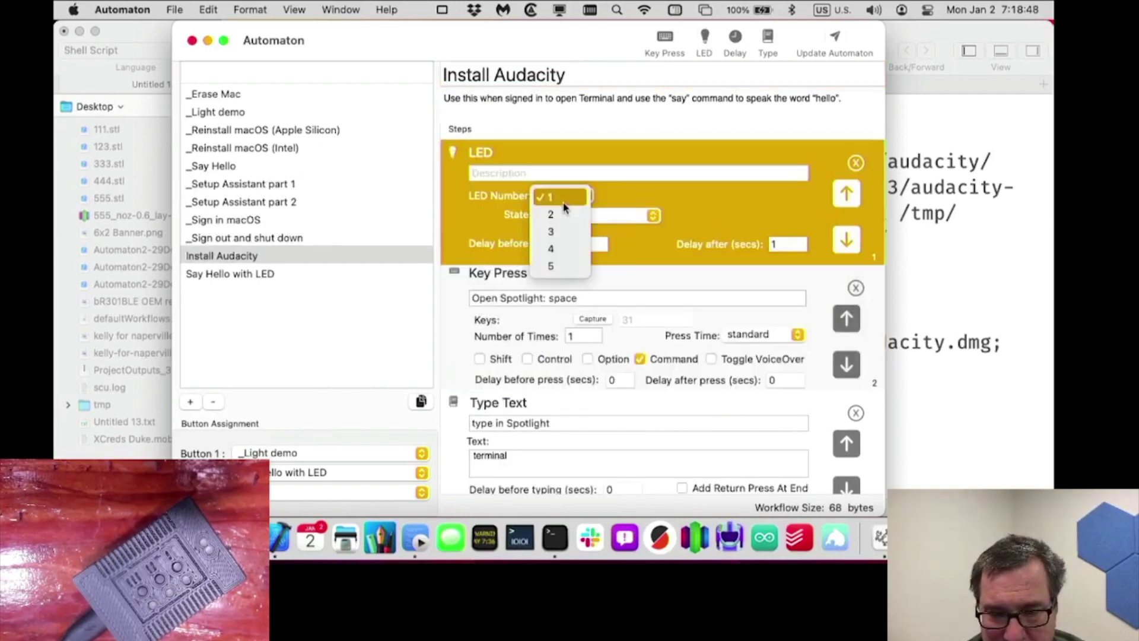
{"action": "left_click", "coordinate": [564, 233]}
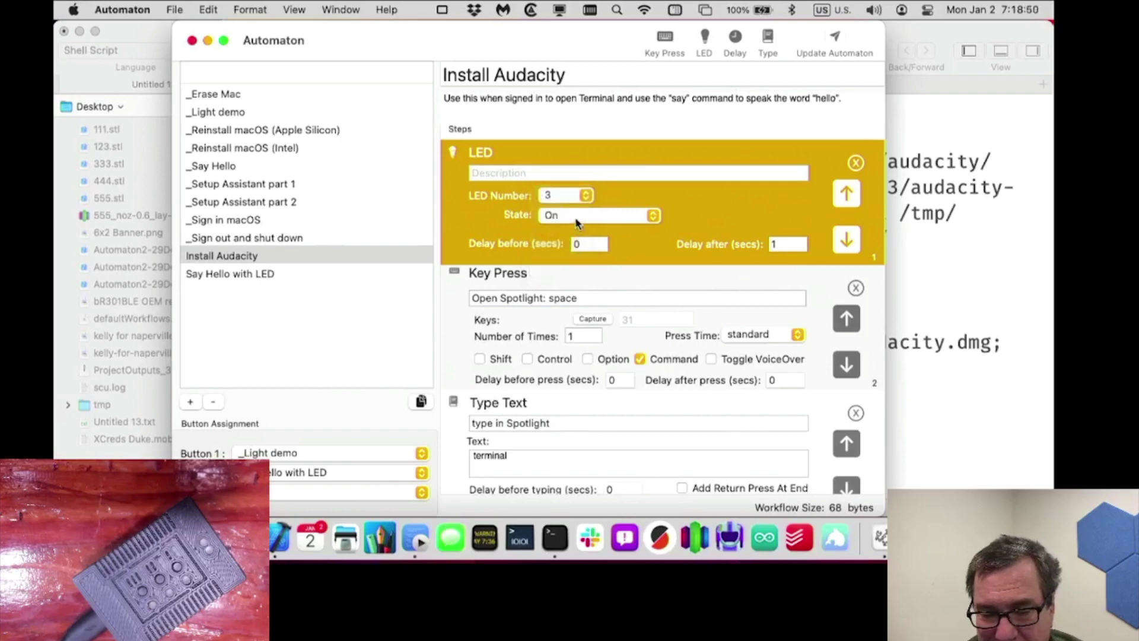
{"action": "left_click", "coordinate": [575, 223]}
{"action": "left_click", "coordinate": [585, 288]}
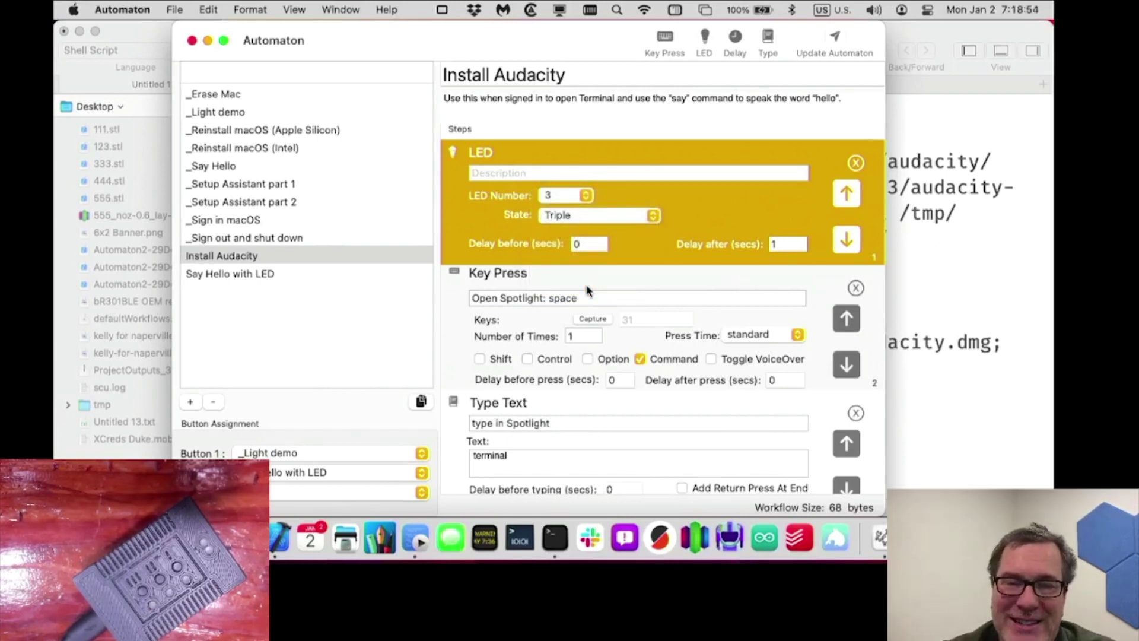
{"action": "left_click", "coordinate": [574, 170]}
{"action": "type", "text": "Startup LED"}
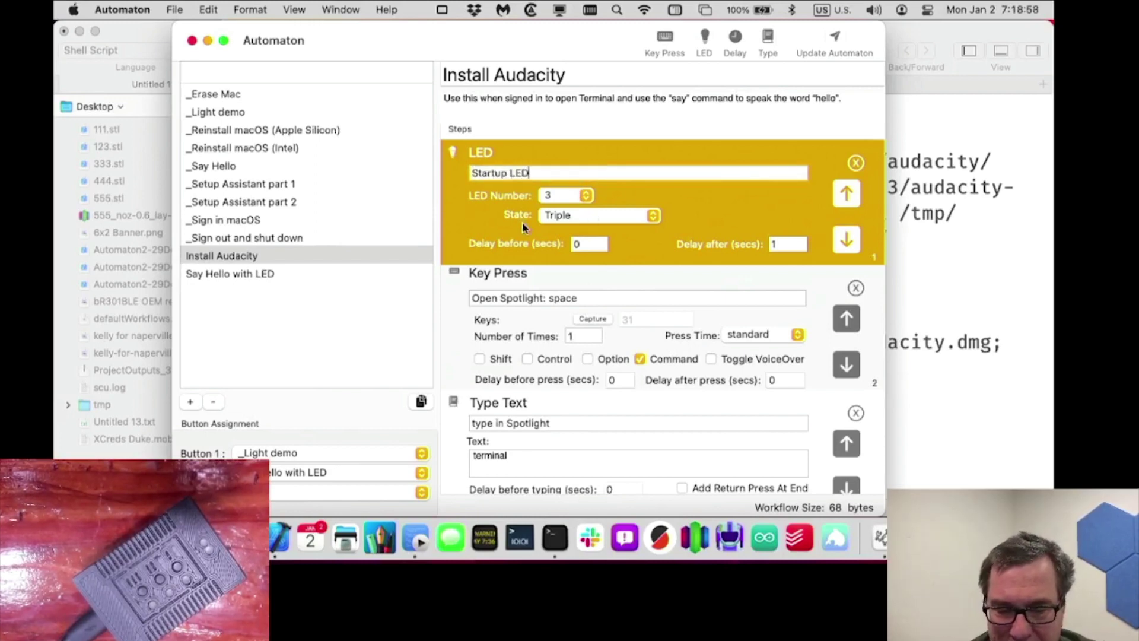
Step: Replace the say hello text with the script's line 3 command, without a trailing line break, and set the delay after typing to 5 seconds
{"action": "scroll", "coordinate": [522, 222], "scroll_direction": "down", "scroll_amount": 15}
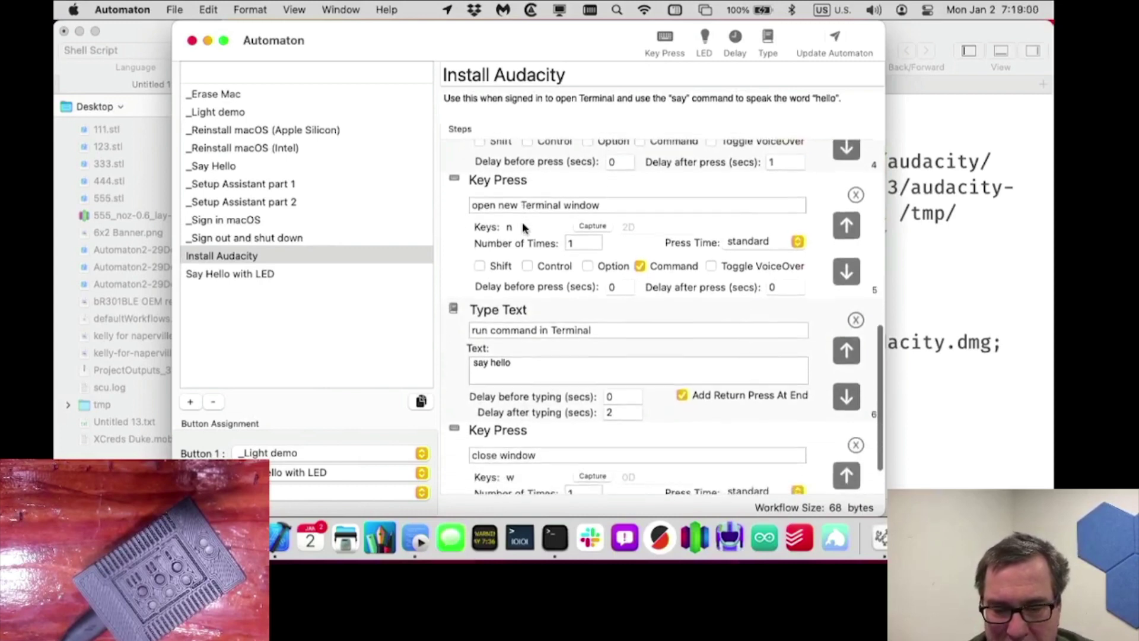
{"action": "scroll", "coordinate": [522, 222], "scroll_direction": "down", "scroll_amount": 3}
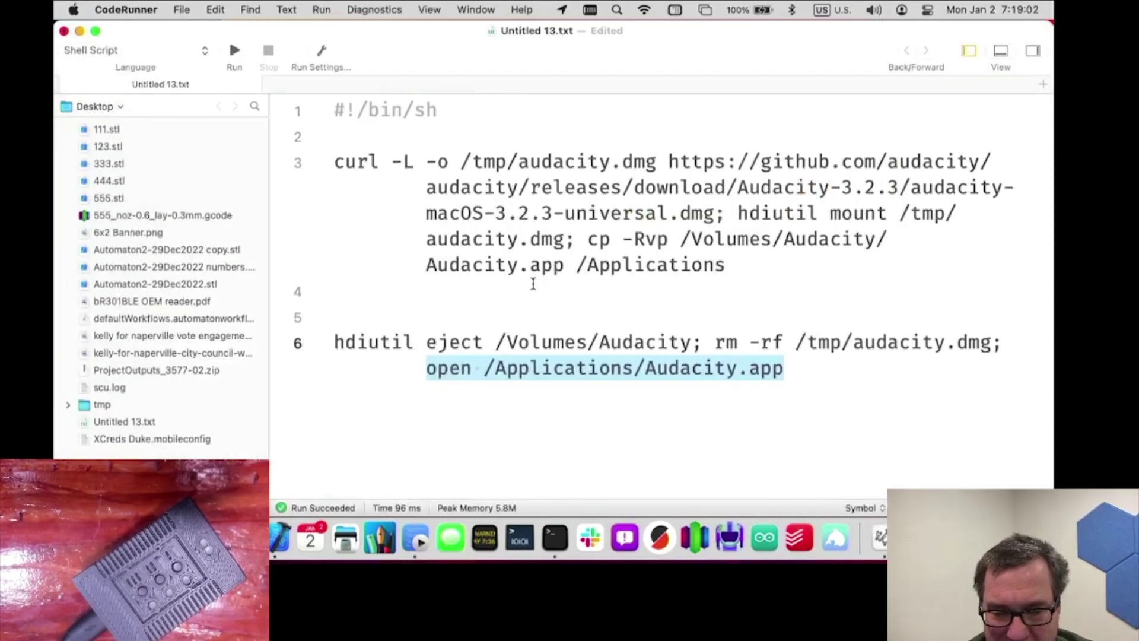
{"action": "left_click", "coordinate": [546, 173]}
{"action": "triple_click", "coordinate": [546, 172]}
{"action": "key", "text": "cmd+c"}
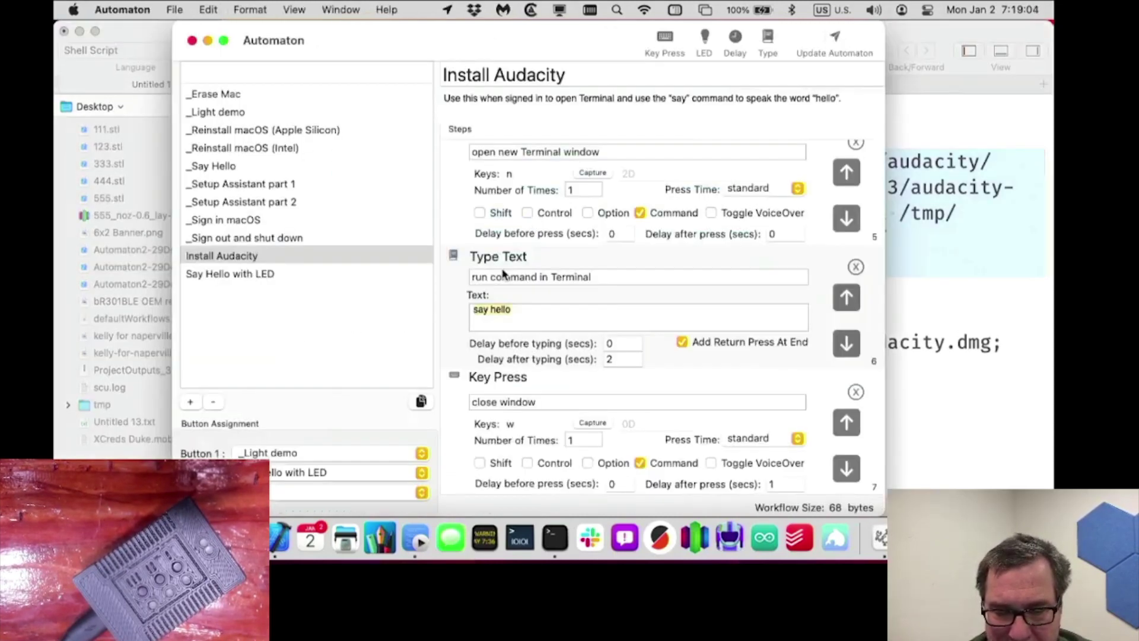
{"action": "key", "text": "super+v"}
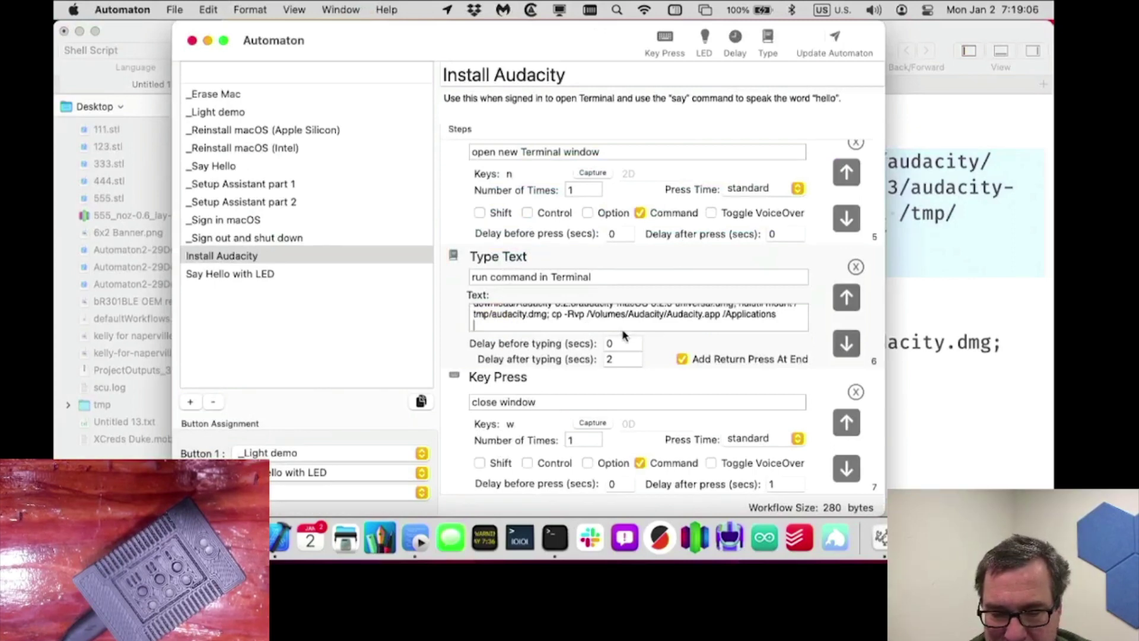
{"action": "key", "text": "BackSpace"}
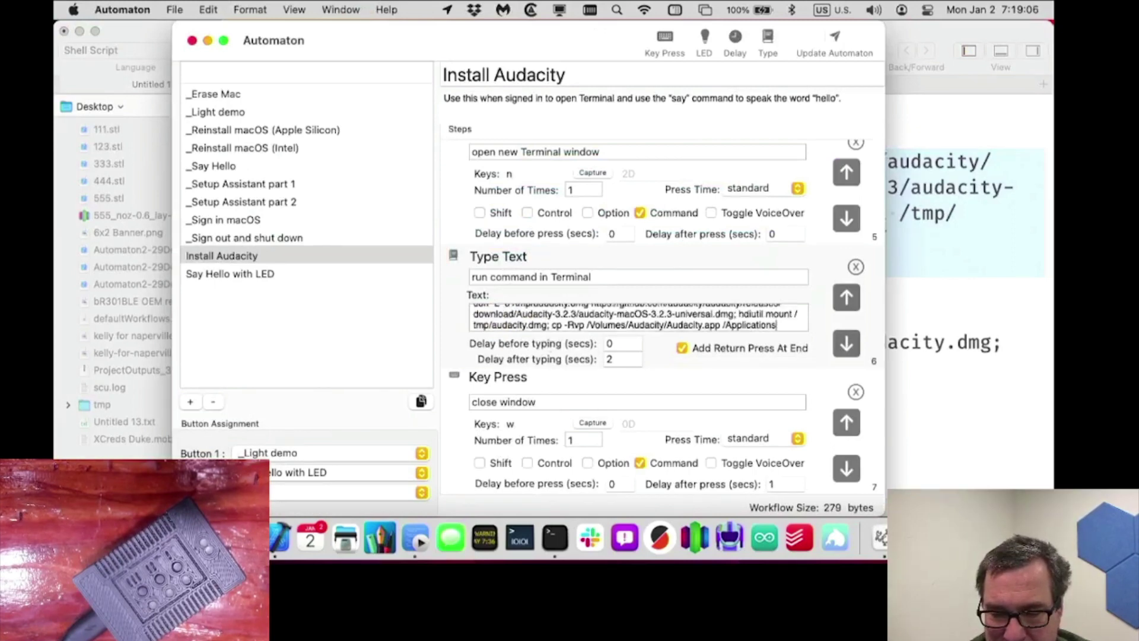
{"action": "left_click", "coordinate": [611, 359]}
{"action": "type", "text": "5"}
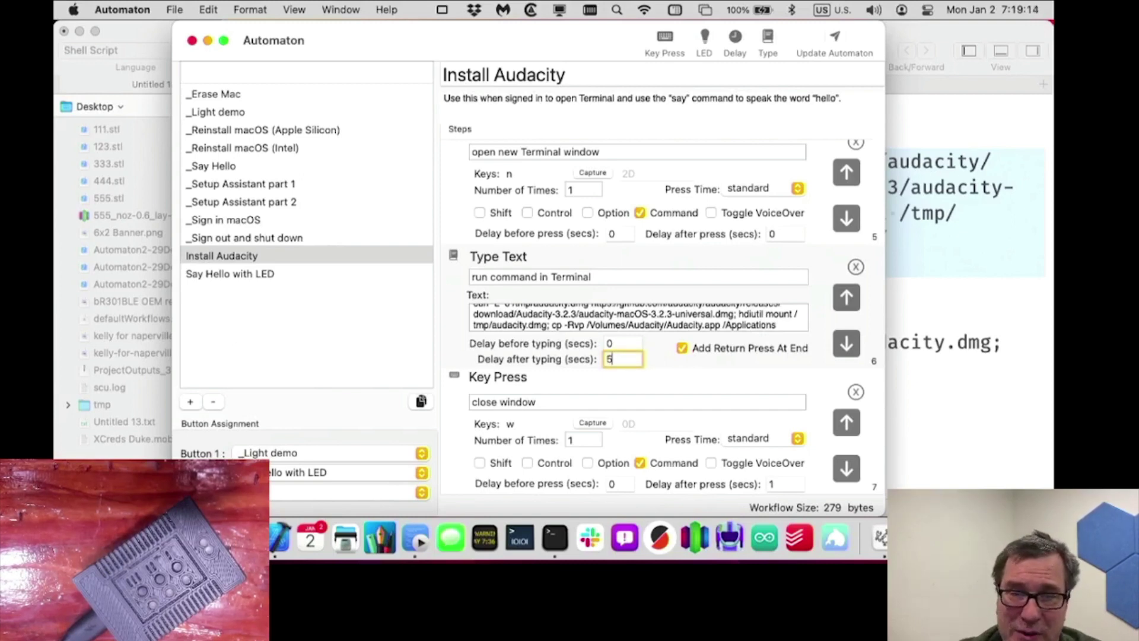
Step: Add a Type Text step after the Terminal command step, described as cleanup and containing the script's line 6 commands
{"action": "left_click", "coordinate": [465, 319]}
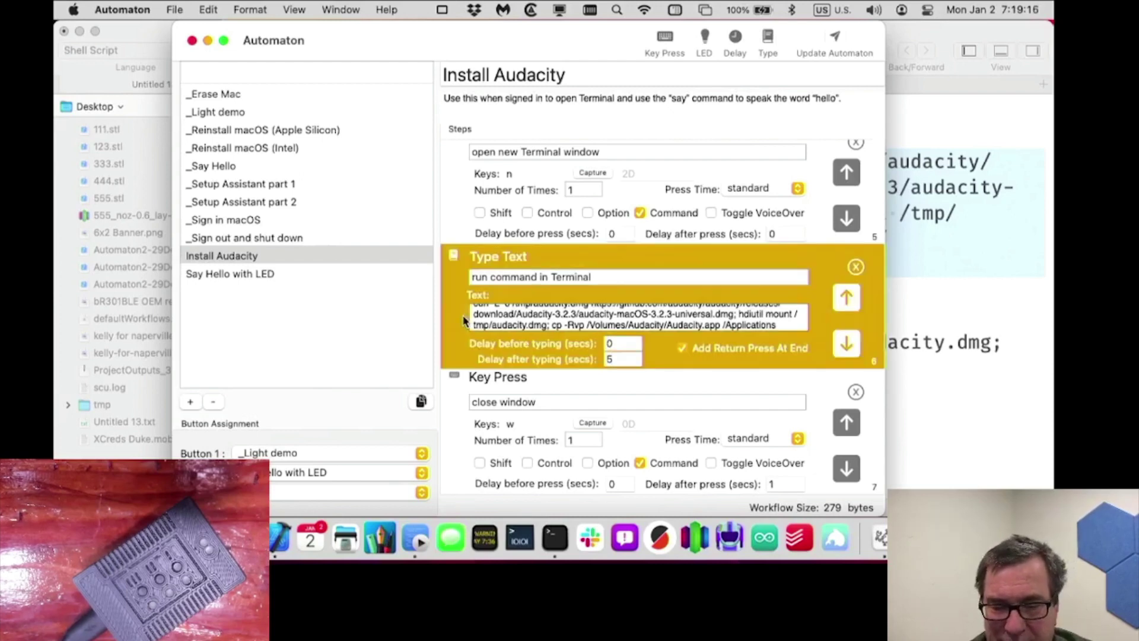
{"action": "left_click", "coordinate": [768, 41]}
{"action": "key", "text": "super+Tab"}
{"action": "double_click", "coordinate": [439, 359]}
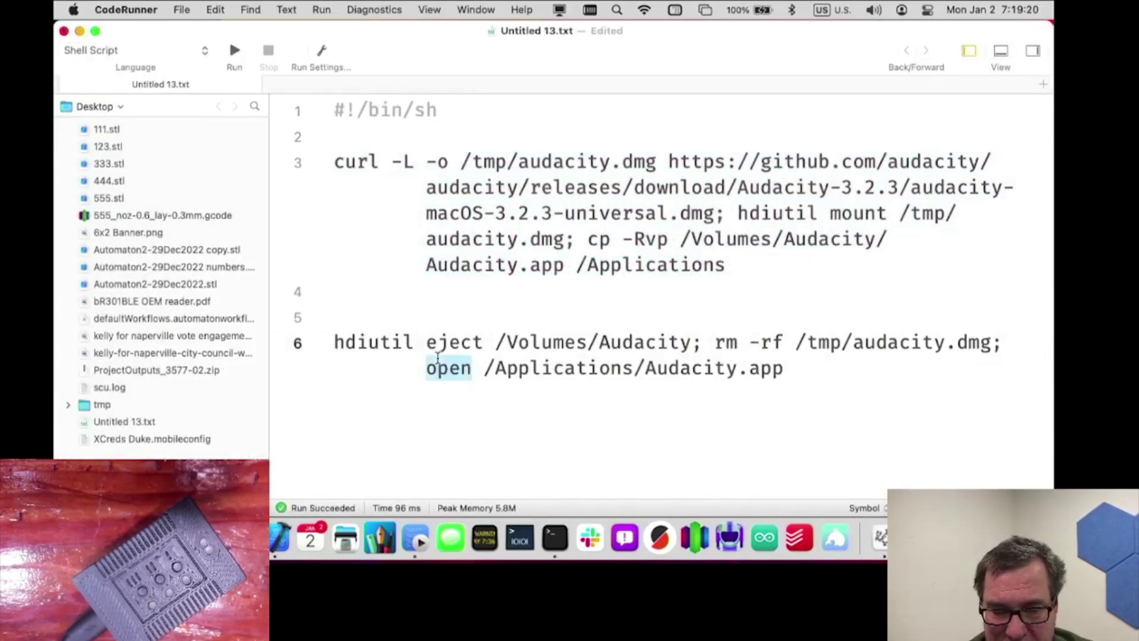
{"action": "triple_click", "coordinate": [437, 356]}
{"action": "key", "text": "super+Tab"}
{"action": "left_click", "coordinate": [510, 403]}
{"action": "type", "text": "c"}
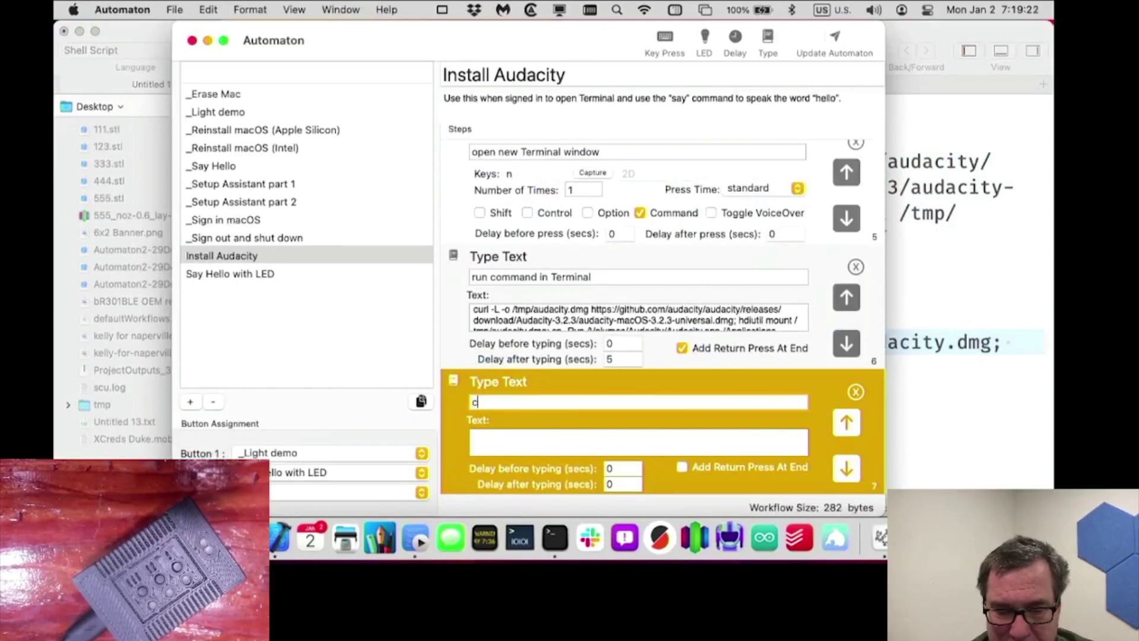
{"action": "type", "text": "leanp"}
{"action": "key", "text": "BackSpace"}
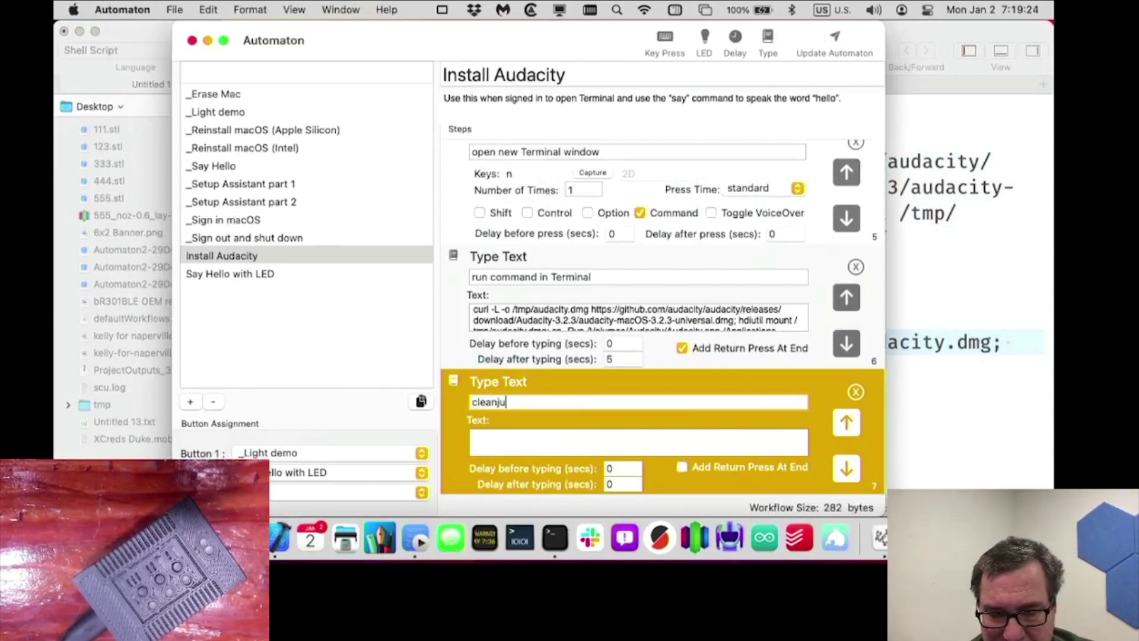
{"action": "type", "text": "up"}
{"action": "left_click", "coordinate": [513, 449]}
{"action": "key", "text": "super+v"}
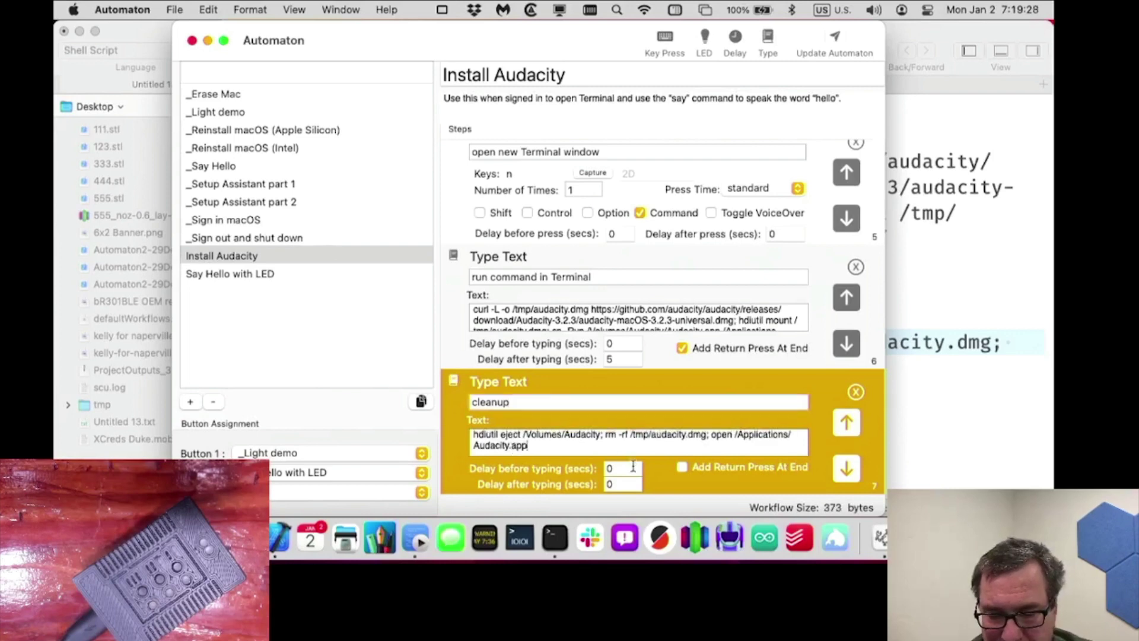
Step: Enable Add Return Press At End for the cleanup step and set its delay before typing to 10 seconds
{"action": "left_click", "coordinate": [682, 467]}
{"action": "left_click", "coordinate": [621, 469]}
{"action": "type", "text": "10"}
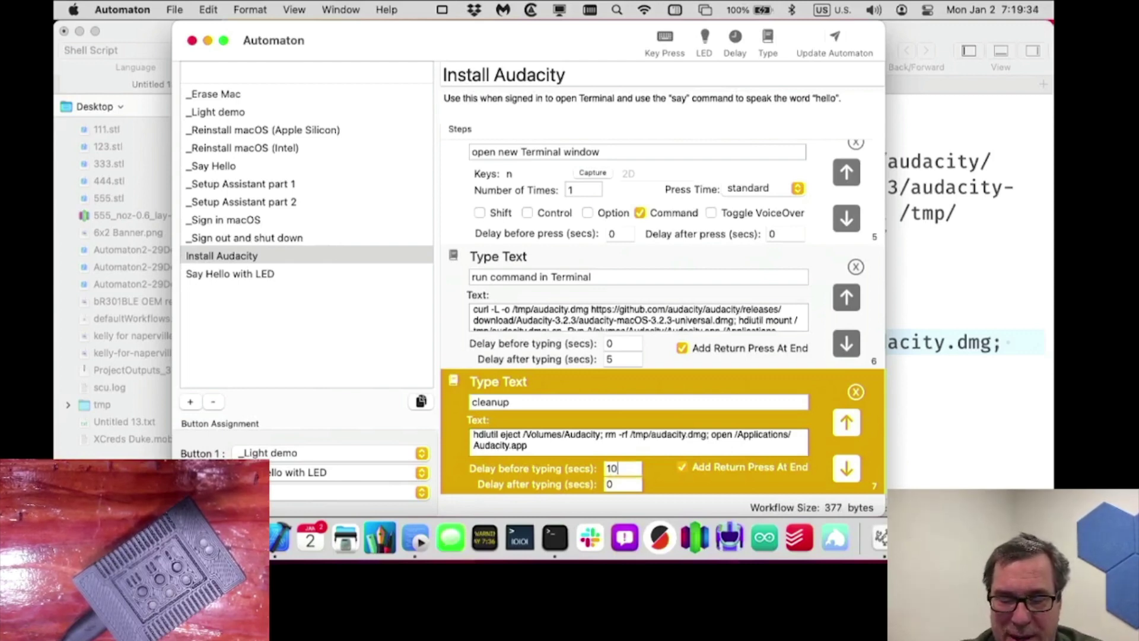
Step: Delete the close window Key Press step from the end of the workflow
{"action": "scroll", "coordinate": [583, 398], "scroll_direction": "down", "scroll_amount": 4}
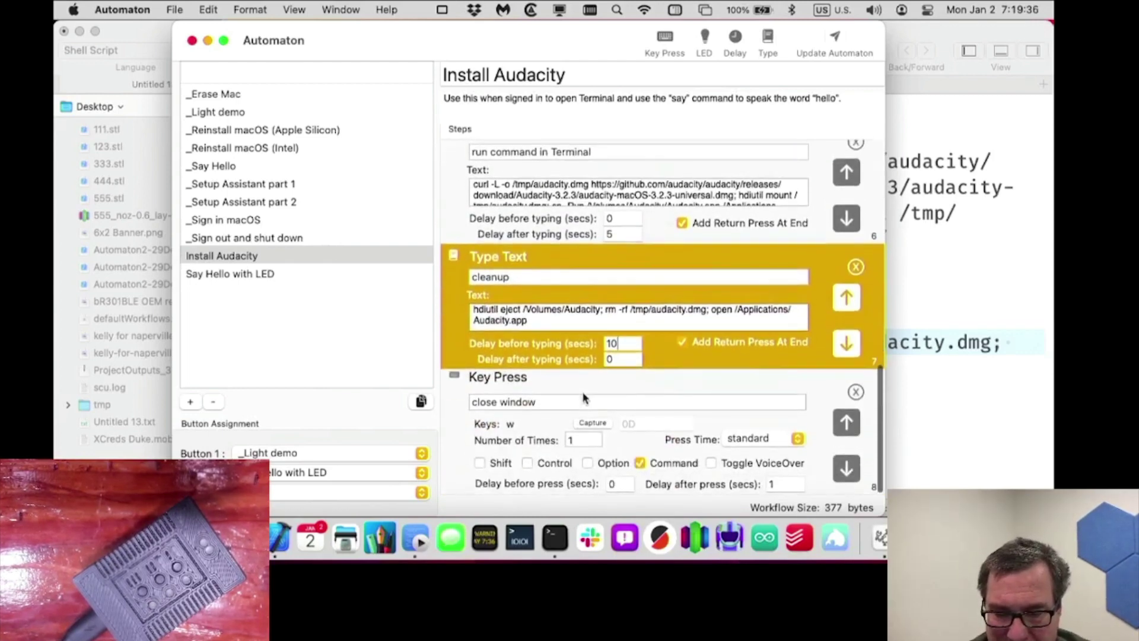
{"action": "left_click", "coordinate": [583, 398]}
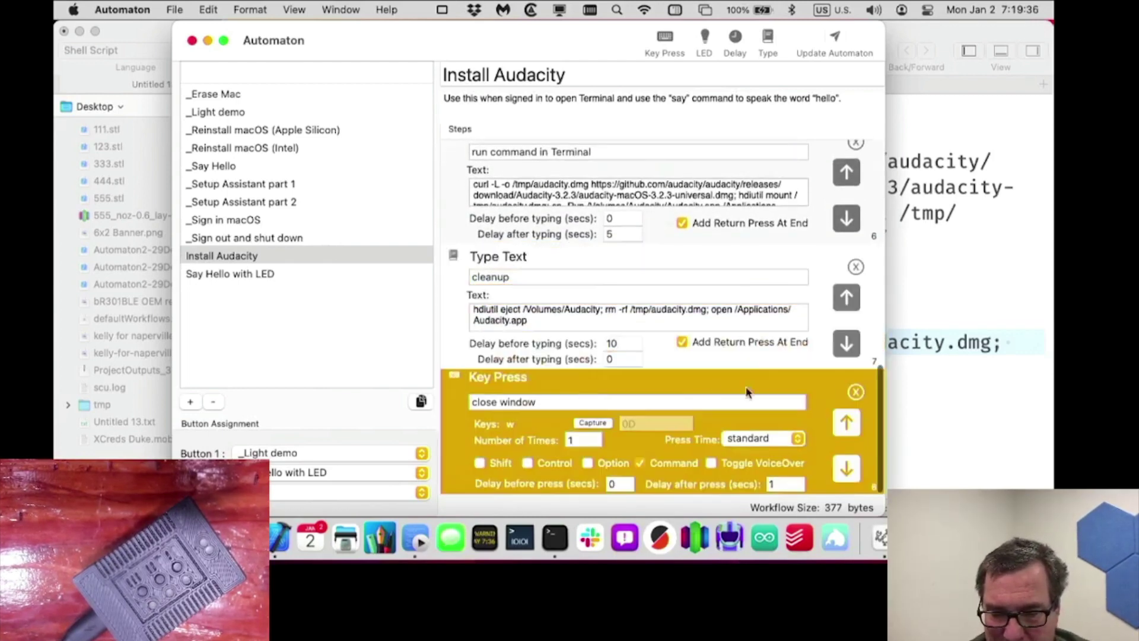
{"action": "left_click", "coordinate": [854, 392]}
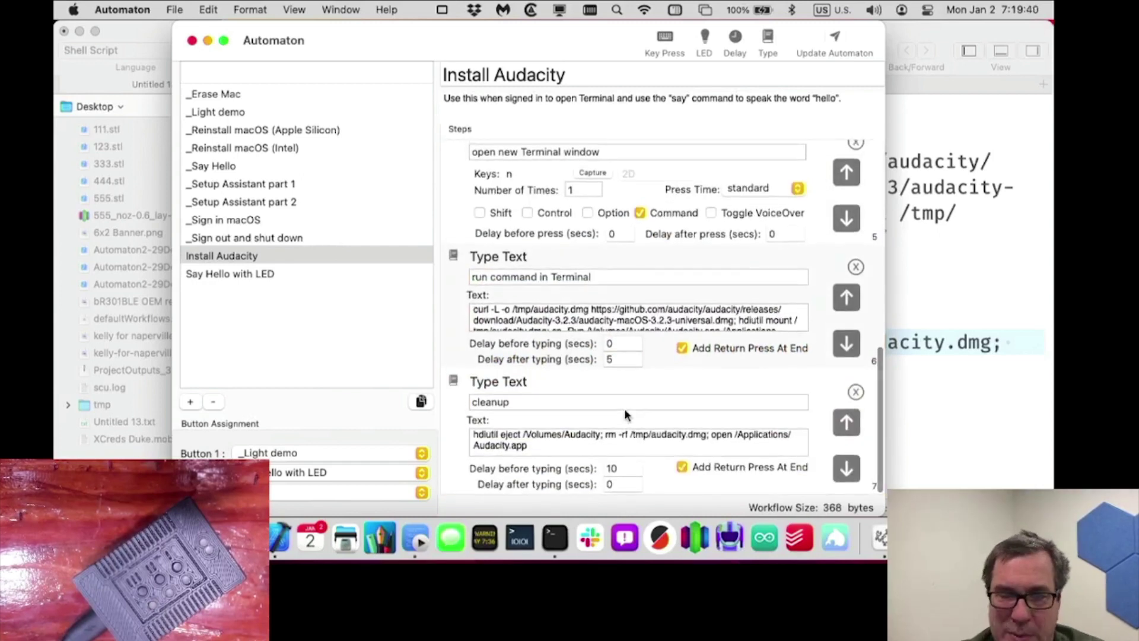
Step: Set the cleanup step's delay before typing to 0 and its delay after typing to 10 seconds
{"action": "left_click", "coordinate": [596, 386]}
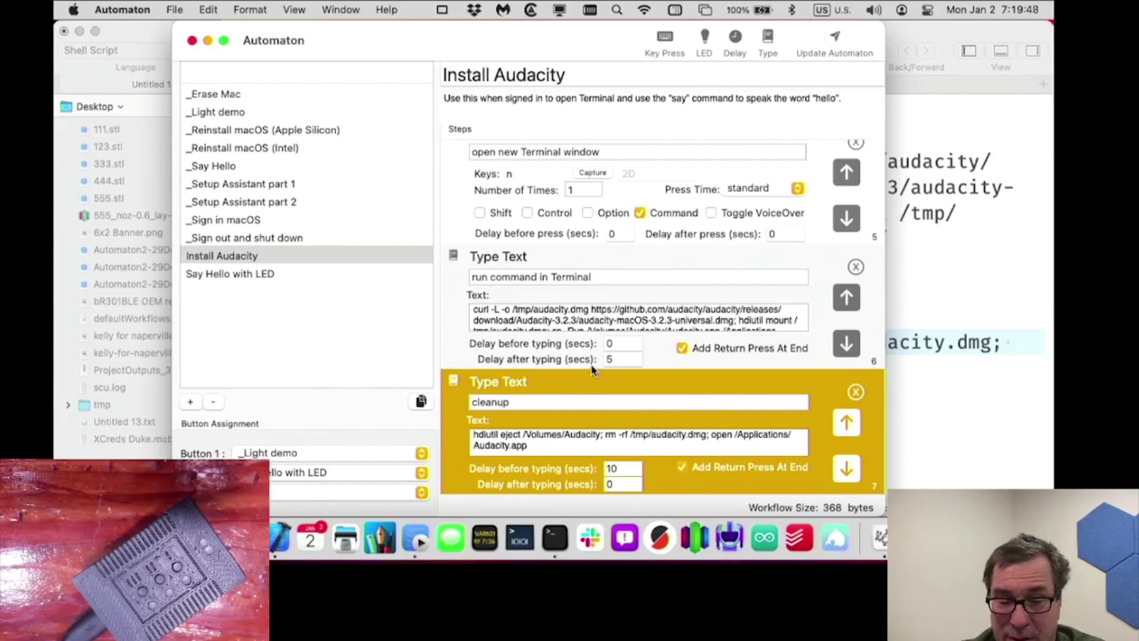
{"action": "left_click", "coordinate": [611, 466]}
{"action": "key", "text": "BackSpace"}
{"action": "double_click", "coordinate": [607, 484]}
{"action": "type", "text": "10"}
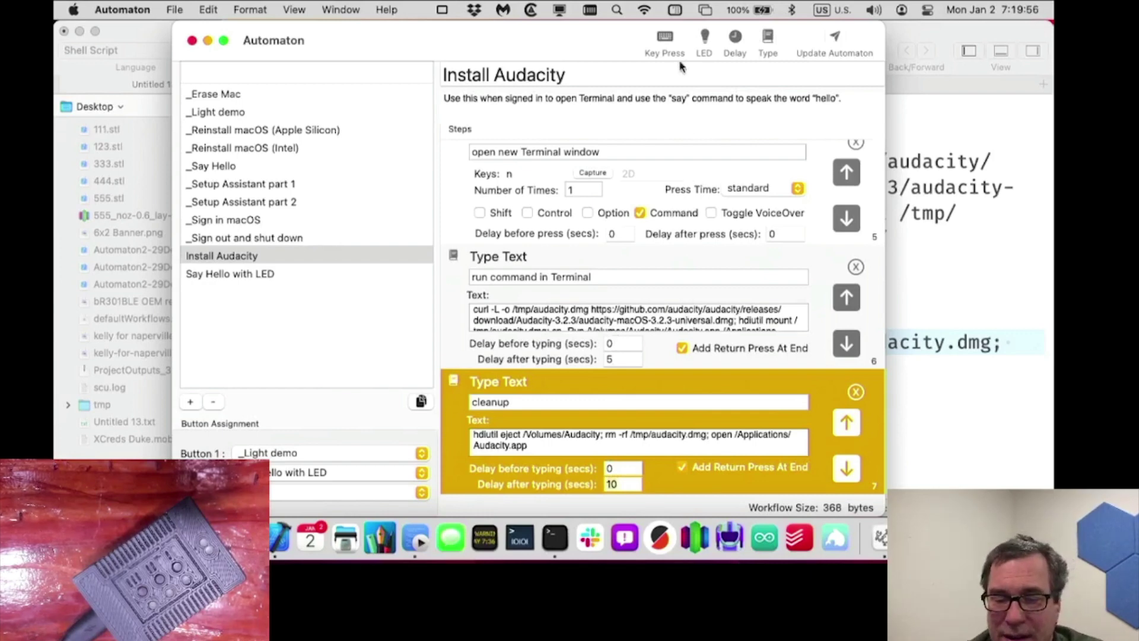
Step: Add a Key Press step after the cleanup step that captures the Return key, described as "return to dismiss initial dialog"
{"action": "left_click", "coordinate": [665, 44]}
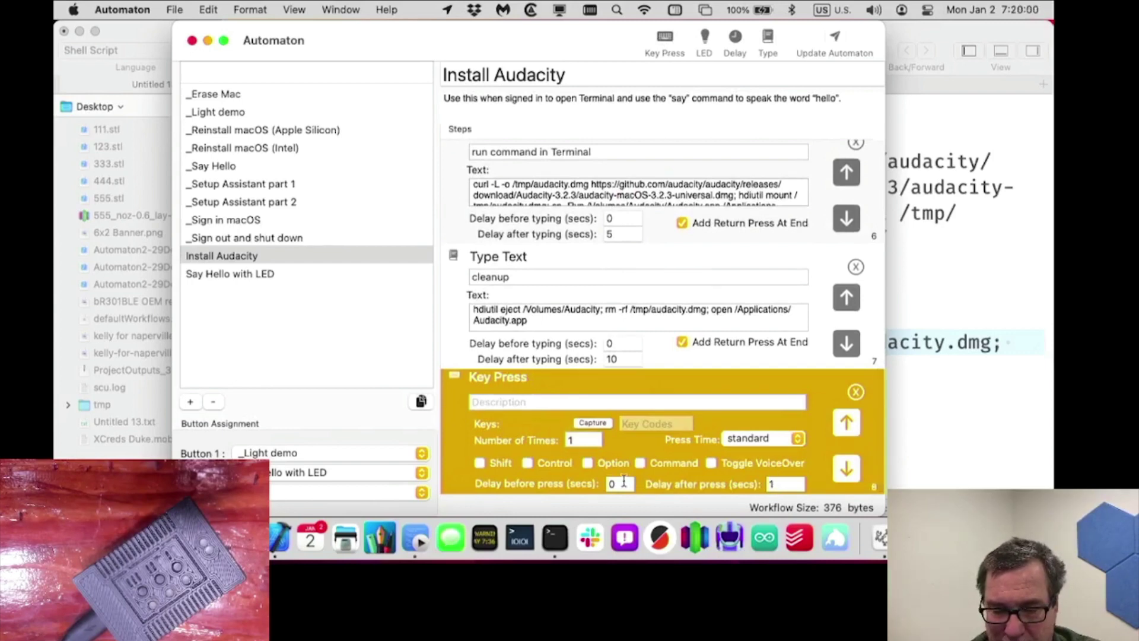
{"action": "left_click", "coordinate": [600, 423]}
{"action": "key", "text": "Return"}
{"action": "left_click", "coordinate": [577, 403]}
{"action": "type", "text": "return to dis"}
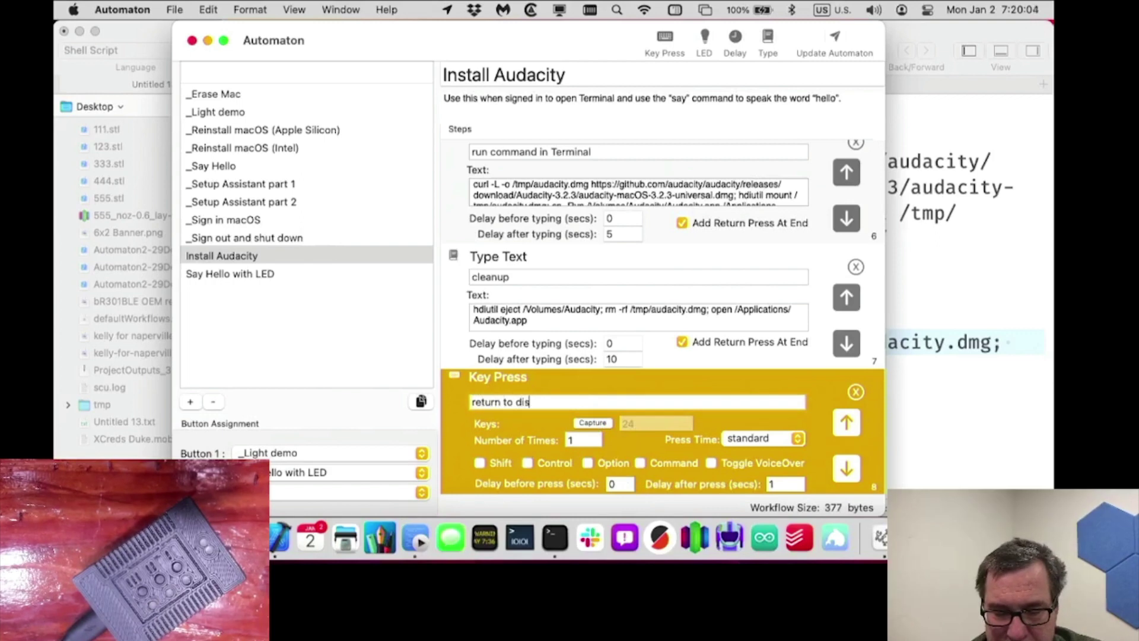
{"action": "type", "text": "miss initial idalog"}
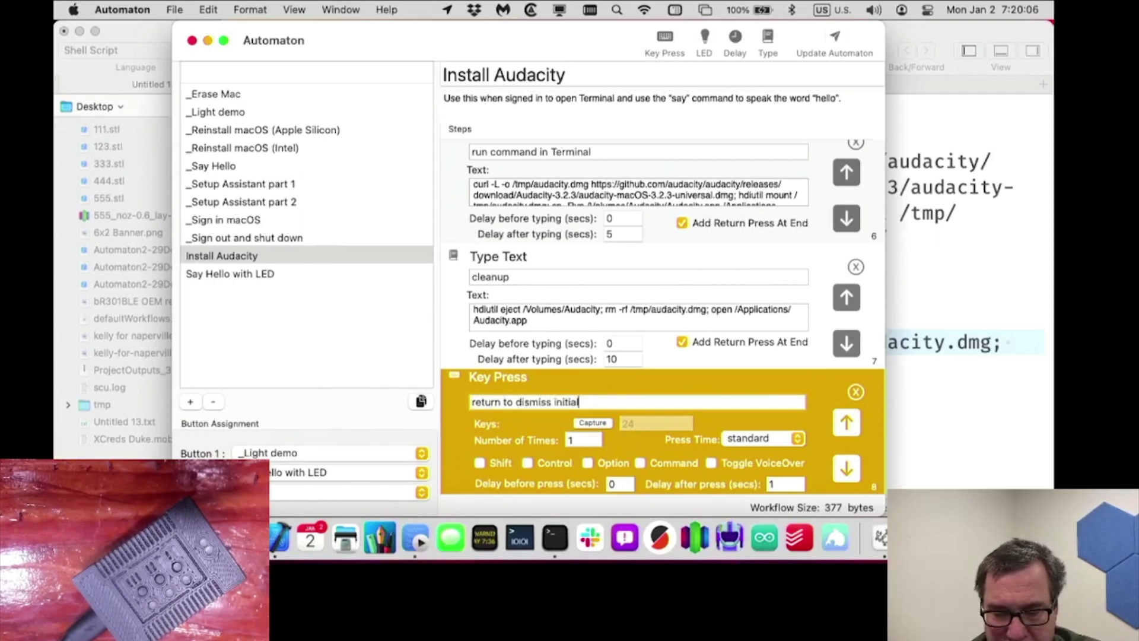
{"action": "key", "text": "BackSpace"}
{"action": "key", "text": "BackSpace"}
{"action": "key", "text": "BackSpace"}
{"action": "key", "text": "BackSpace"}
{"action": "key", "text": "BackSpace"}
{"action": "key", "text": "BackSpace"}
{"action": "type", "text": "dialog"}
{"action": "scroll", "coordinate": [744, 452], "scroll_direction": "down", "scroll_amount": 2}
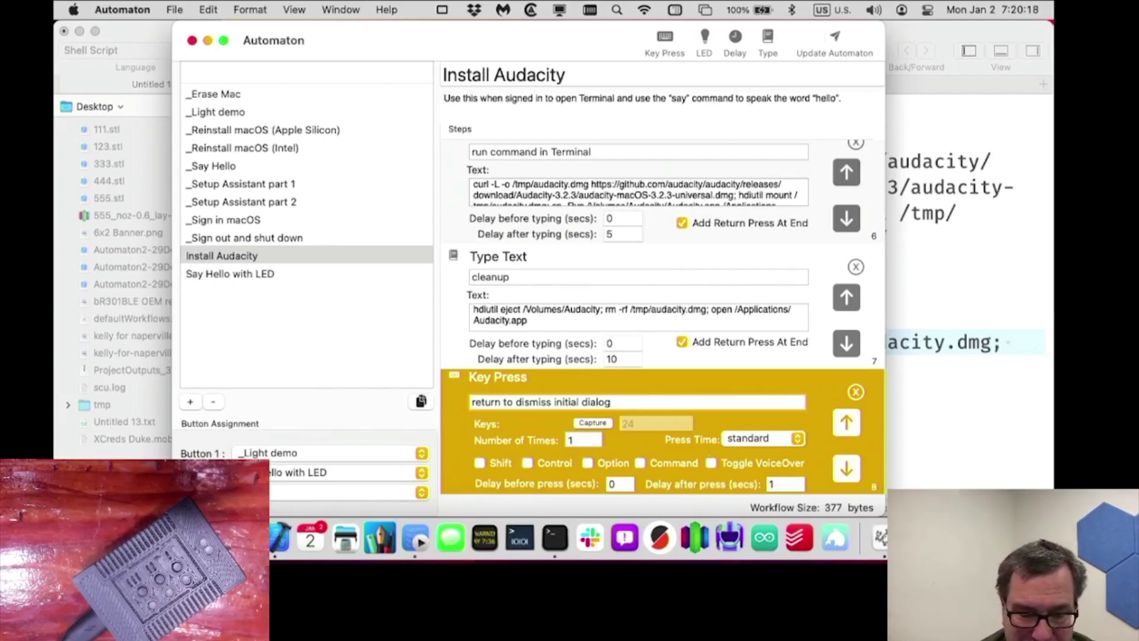
{"action": "key", "text": "super+Tab"}
{"action": "key", "text": "super+shift+a"}
{"action": "type", "text": "aud"}
{"action": "key", "text": "Down"}
{"action": "key", "text": "Up"}
{"action": "key", "text": "Up"}
{"action": "key", "text": "Down"}
{"action": "key", "text": "Down"}
{"action": "key", "text": "Down"}
{"action": "key", "text": "Down"}
{"action": "key", "text": "Down"}
{"action": "key", "text": "super+h"}
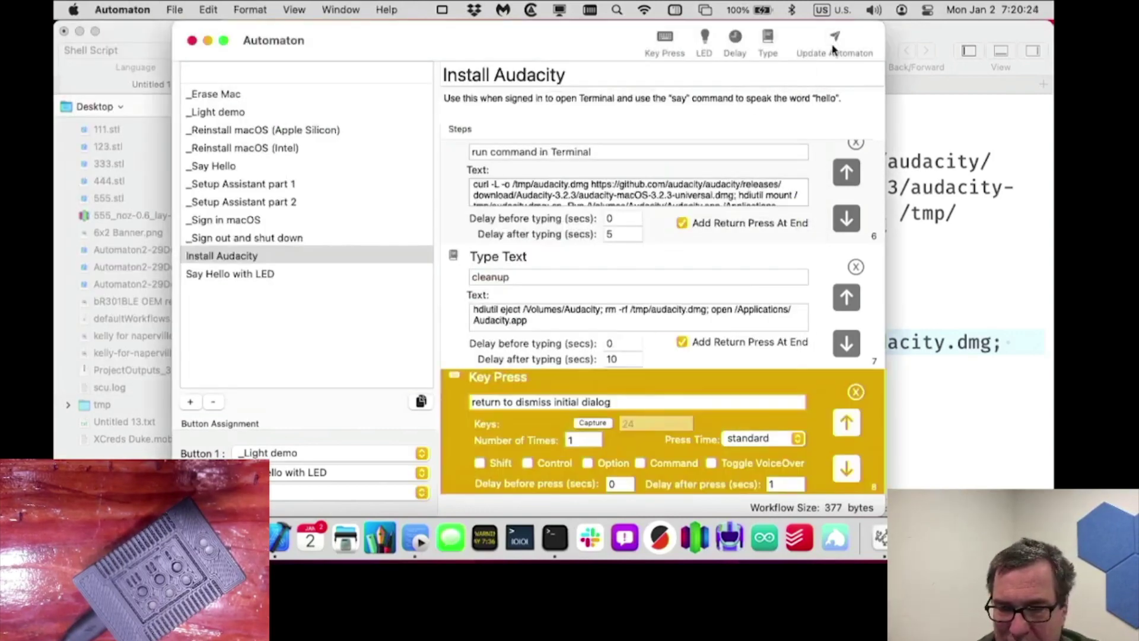
Step: Assign the Install Audacity workflow to the third button and send the workflows to the Automaton device
{"action": "left_click", "coordinate": [315, 489]}
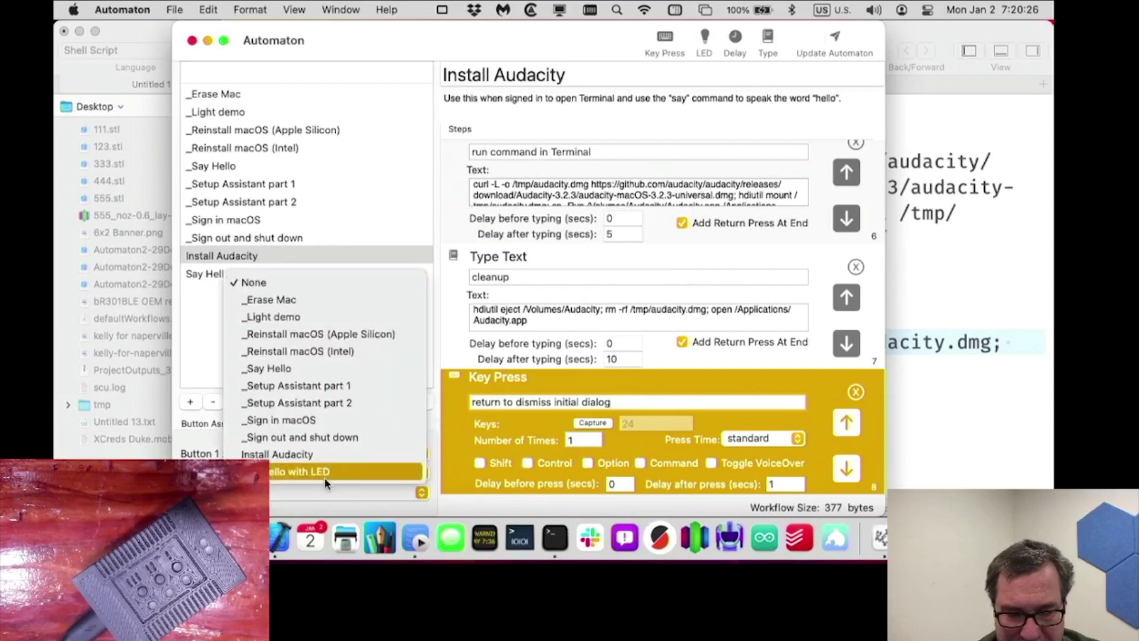
{"action": "left_click", "coordinate": [337, 455]}
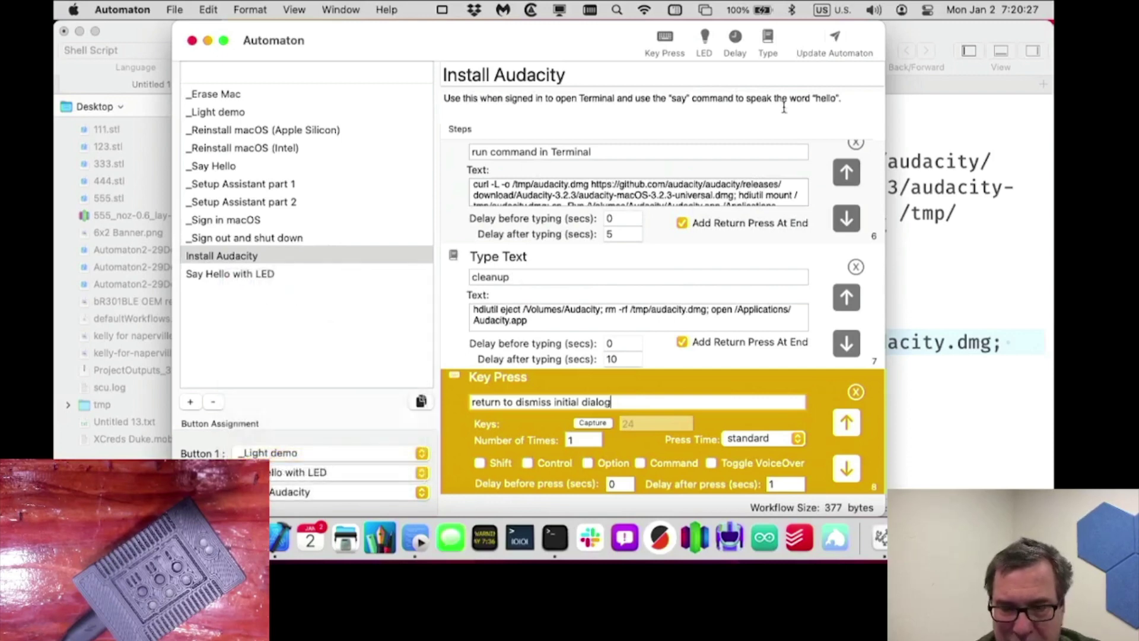
{"action": "left_click", "coordinate": [836, 39]}
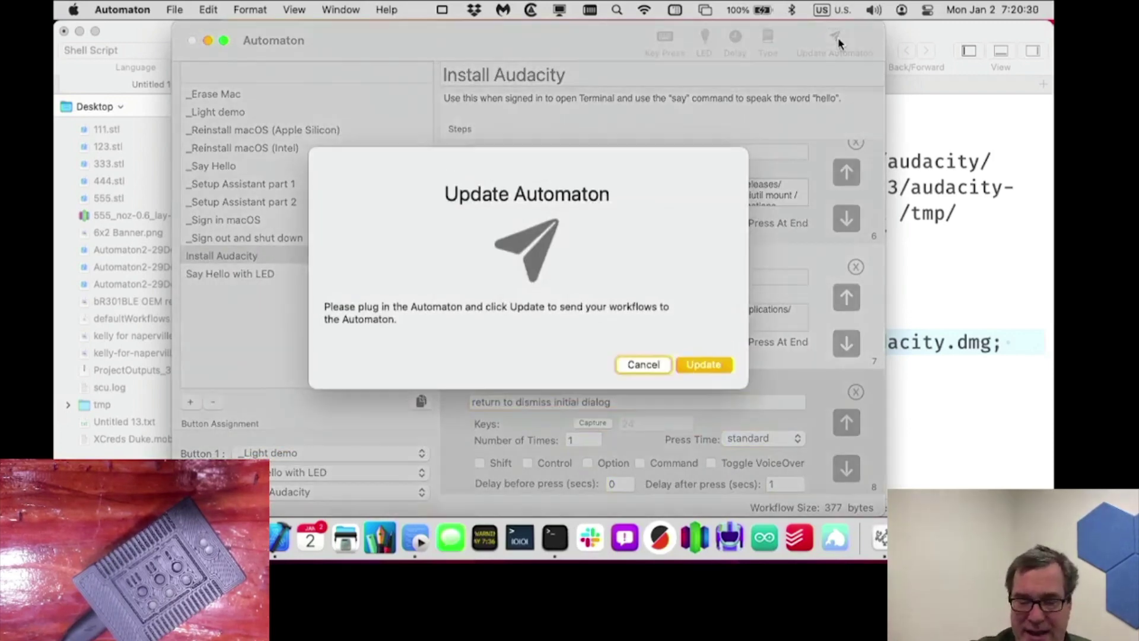
{"action": "key", "text": "Return"}
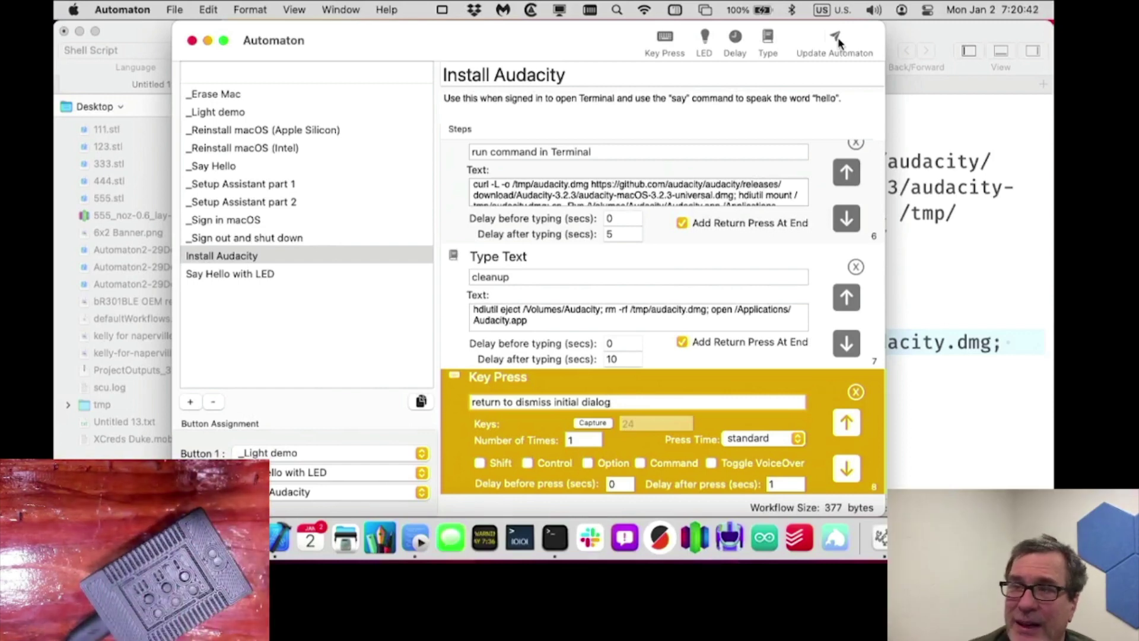
Step: Switch to Terminal and run the curl command in a new window to download Audacity 3.2.3 to /tmp/audacity.dmg and install it
{"action": "key", "text": "super+space"}
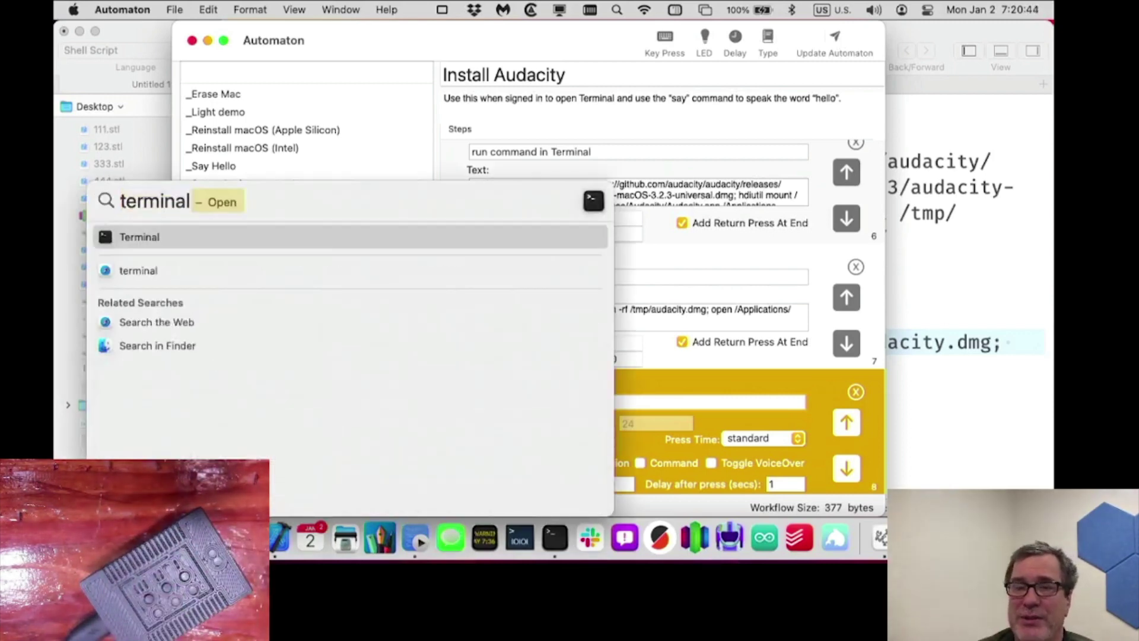
{"action": "key", "text": "Return"}
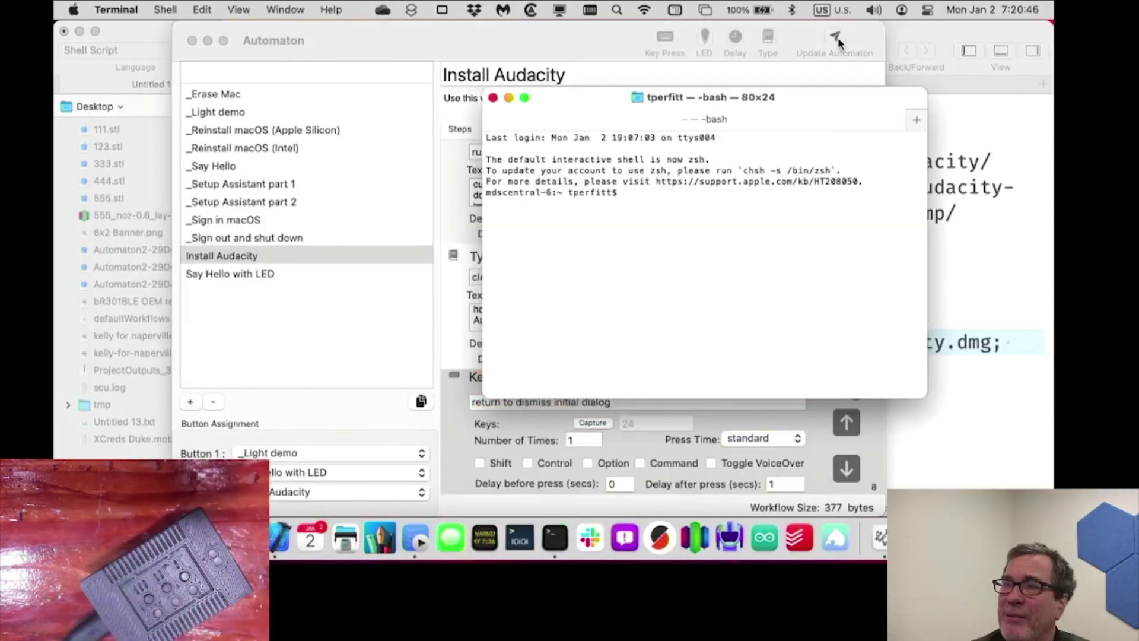
{"action": "key", "text": "super+n"}
{"action": "type", "text": "curl -L -o /tmp/audacity.dmg https://github.com/audacity/audacity/releases/download/Audacity-3.2.3/audacity-macOS-3.2.3-universal.dmg; hdiutil mount /tmp/audacity.dmg; cp -Rvp /Volumes/Audacity/Audacity.app /Applications"}
{"action": "key", "text": "Return"}
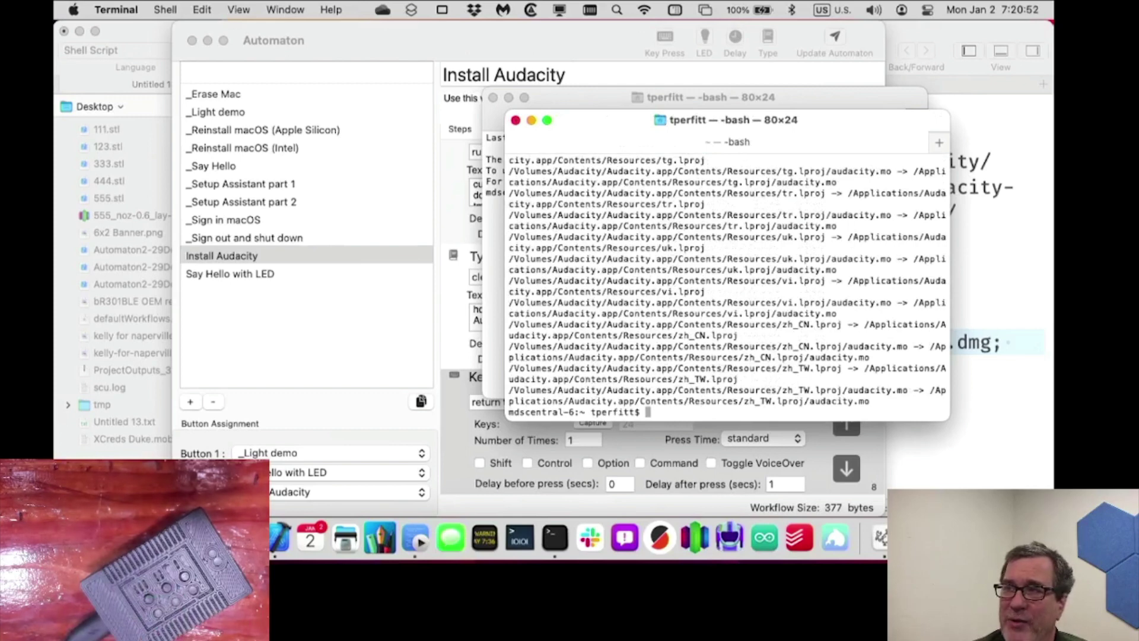
Step: Run the cleanup commands that eject /Volumes/Audacity, remove /tmp/audacity.dmg and open Audacity.app, dismissing its welcome dialog before quitting it
{"action": "type", "text": "hdiutil eject /Volumes/Audacity; rm -rf /tmp/audacity.dmg; open /Applications/Audacity.app"}
{"action": "key", "text": "Return"}
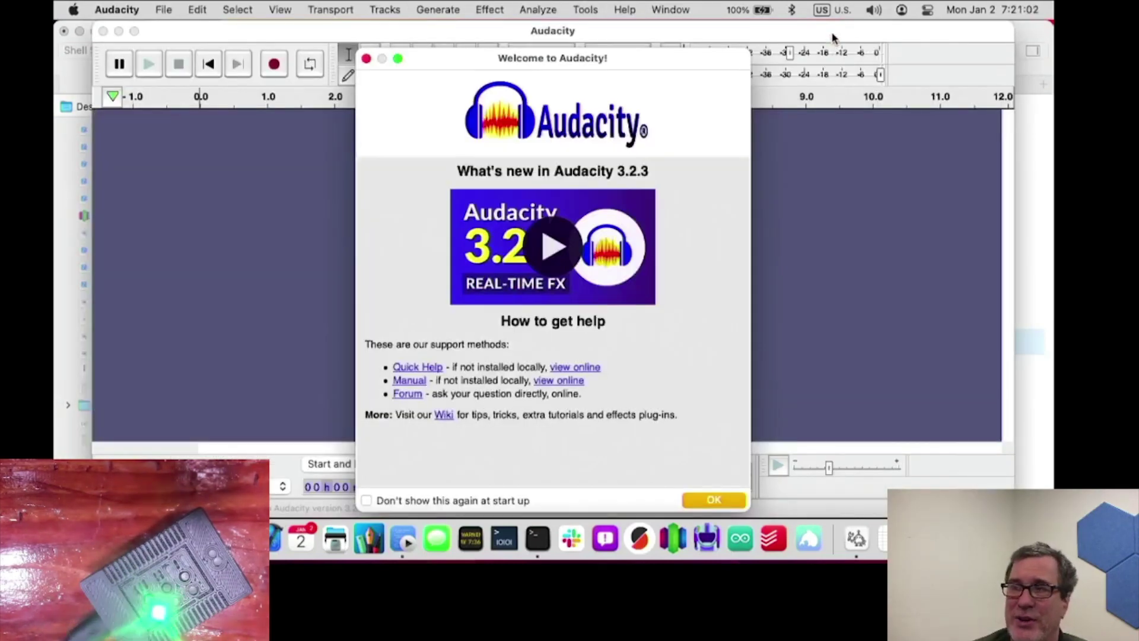
{"action": "key", "text": "Return"}
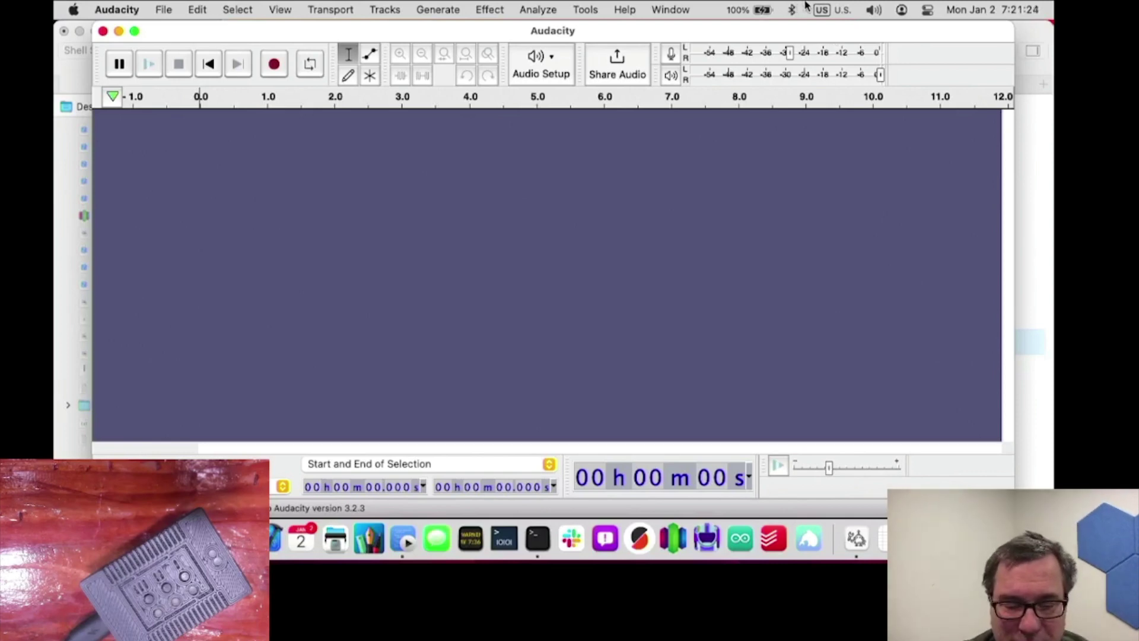
{"action": "key", "text": "super+q"}
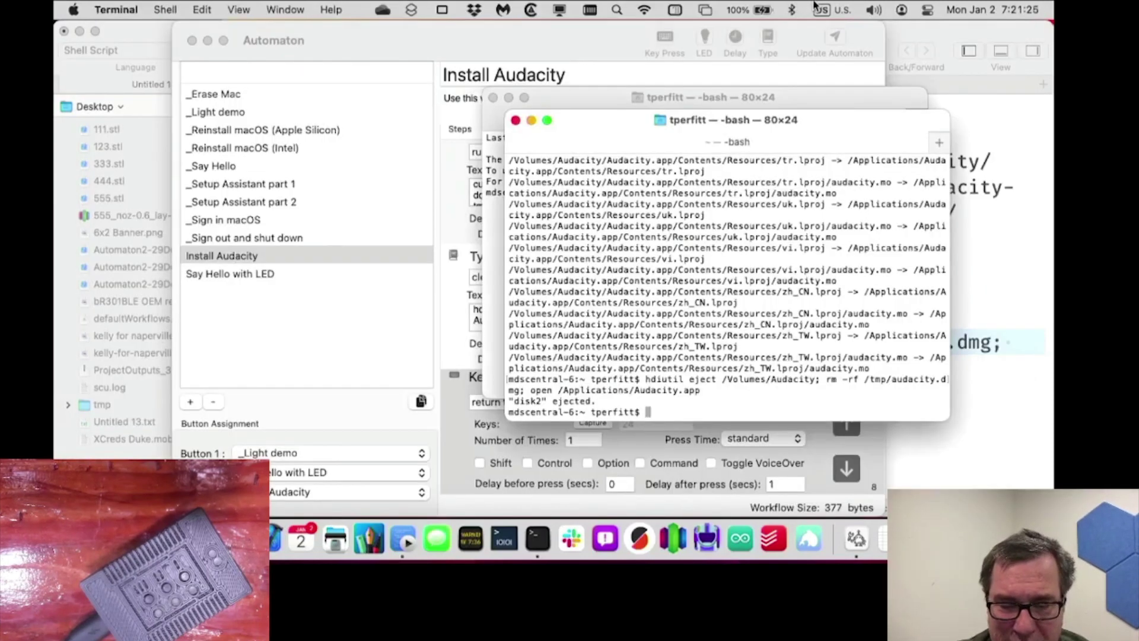
Step: Switch back to Automaton and review the steps of the _Erase Mac workflow from the beginning
{"action": "left_click", "coordinate": [258, 293]}
{"action": "left_click", "coordinate": [244, 273]}
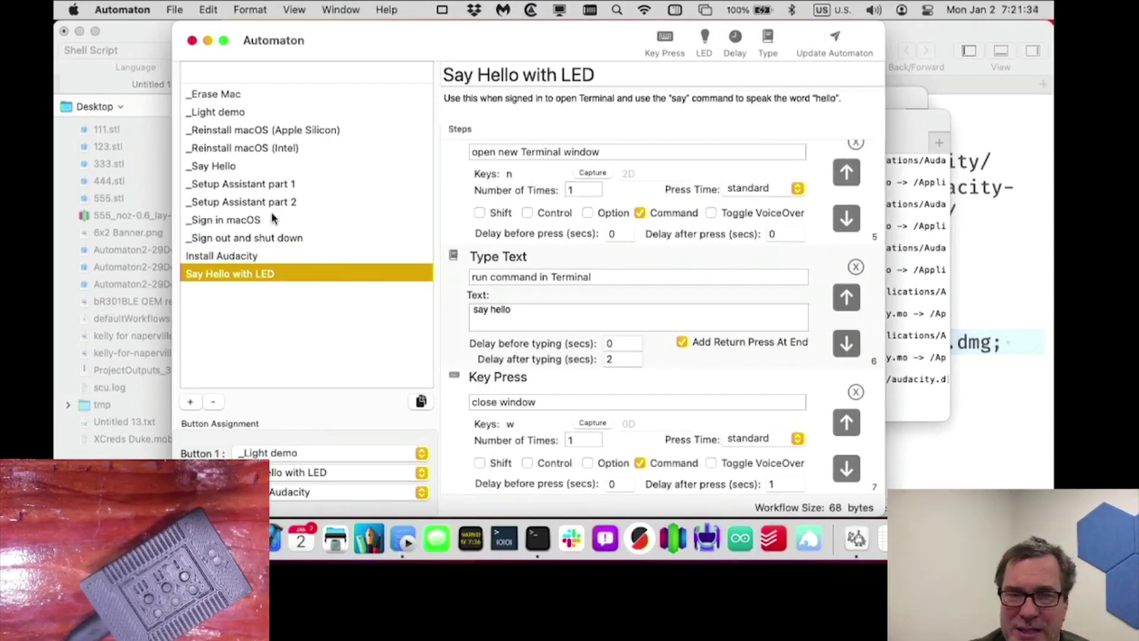
{"action": "left_click", "coordinate": [229, 92]}
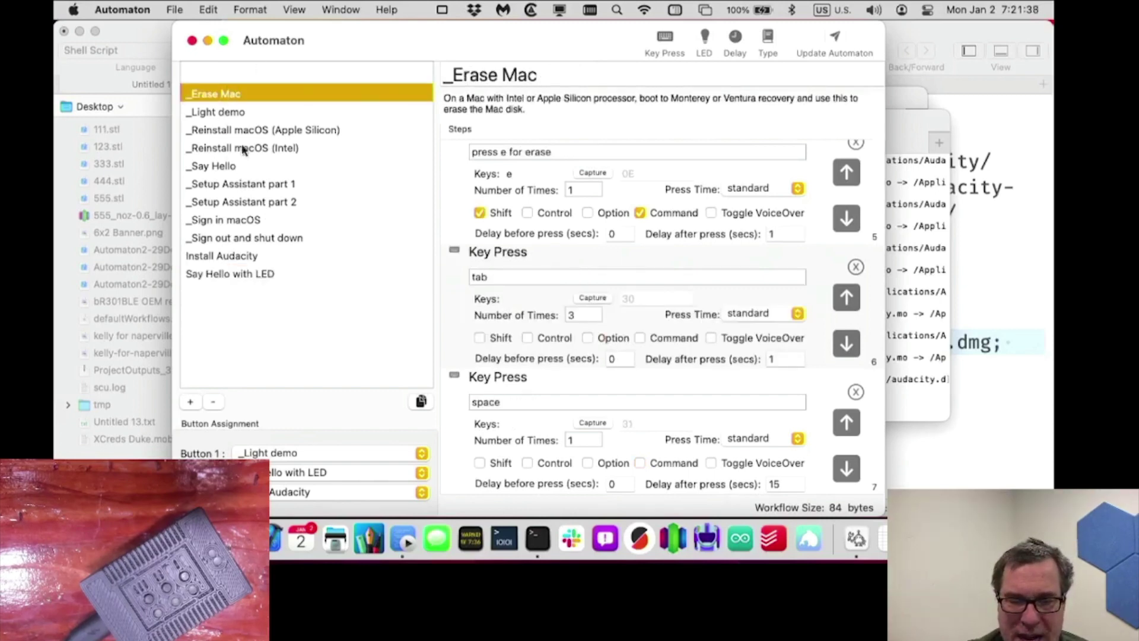
{"action": "left_click_drag", "start_coordinate": [337, 35], "coordinate": [322, 36]}
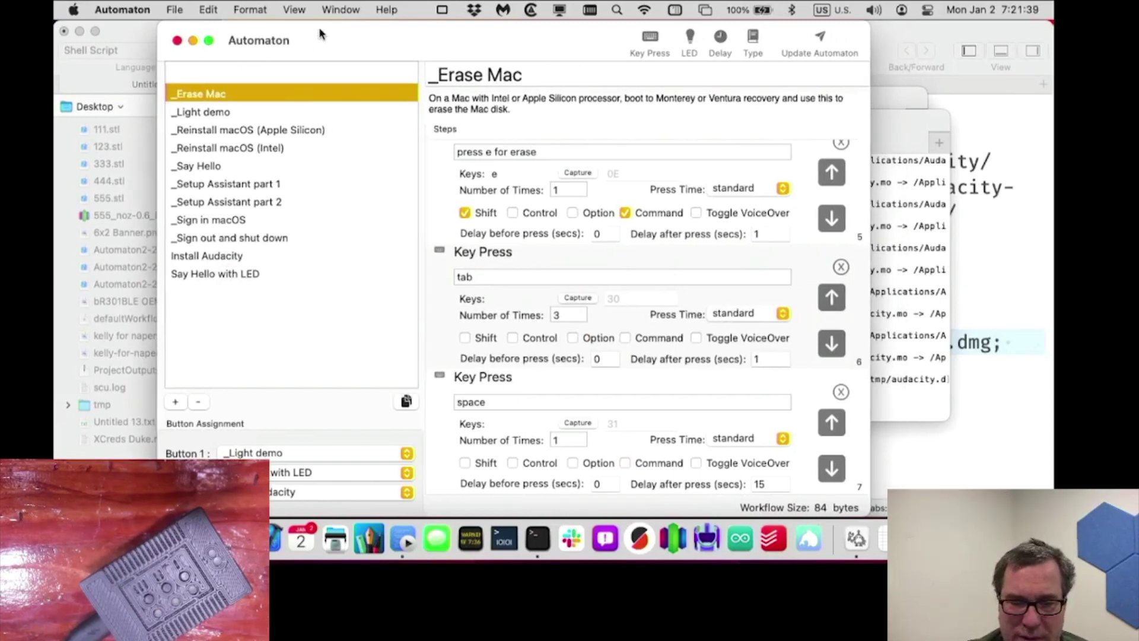
{"action": "left_click", "coordinate": [202, 113]}
{"action": "left_click", "coordinate": [207, 95]}
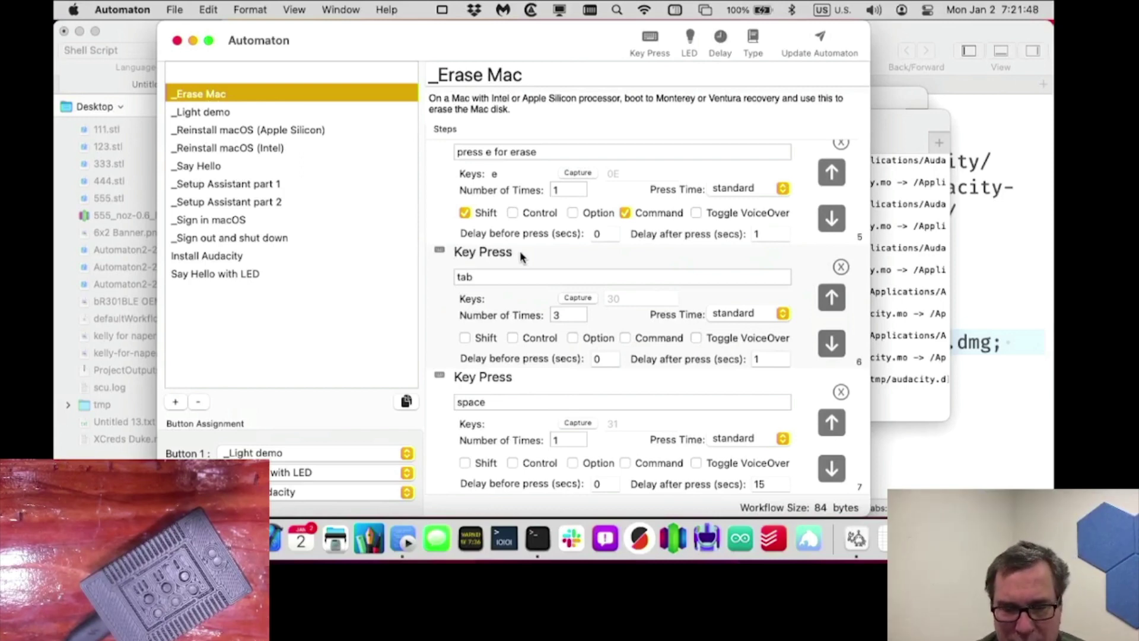
{"action": "scroll", "coordinate": [520, 256], "scroll_direction": "down", "scroll_amount": 2}
{"action": "scroll", "coordinate": [520, 257], "scroll_direction": "up", "scroll_amount": 12}
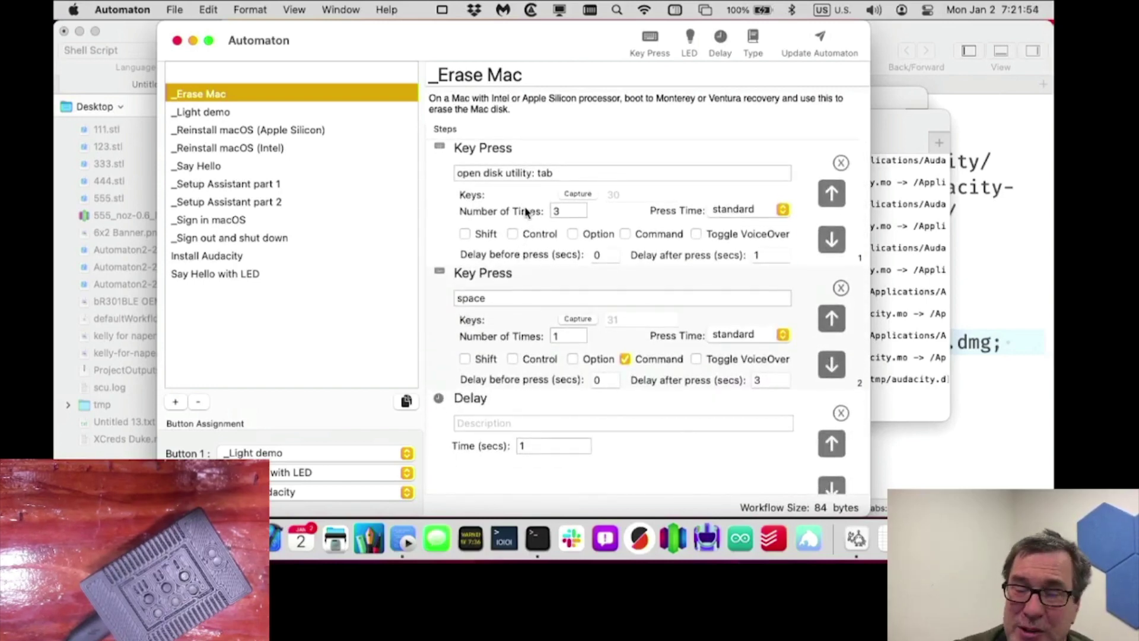
Step: Look through the _Light demo, _Reinstall macOS, _Say Hello and _Setup Assistant workflows and their descriptions
{"action": "left_click", "coordinate": [232, 114]}
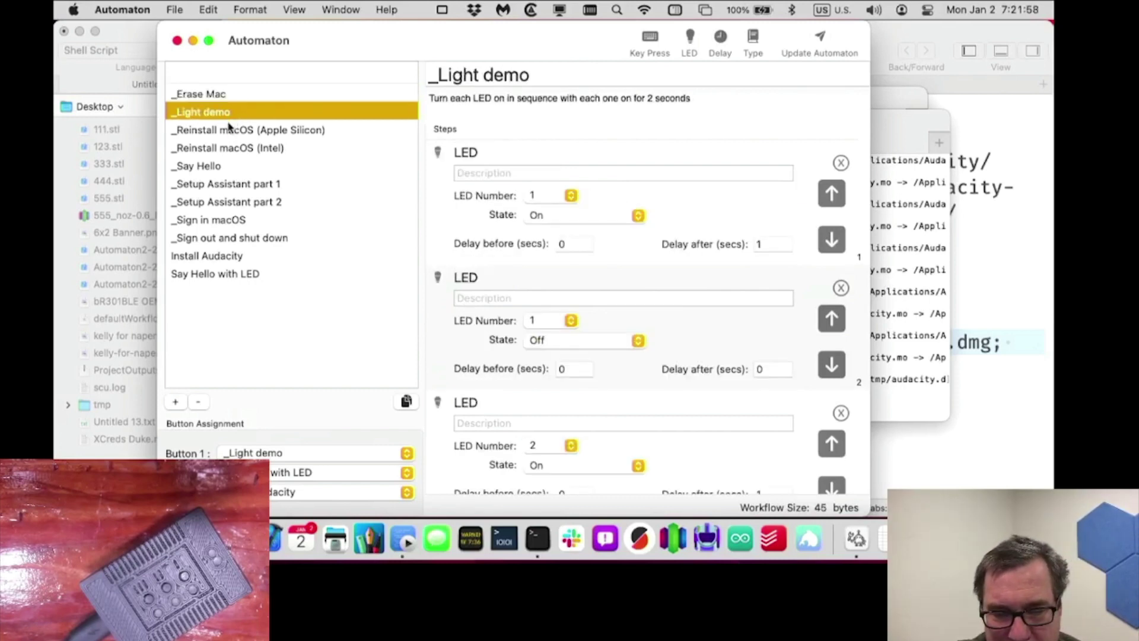
{"action": "left_click", "coordinate": [230, 134]}
{"action": "left_click", "coordinate": [228, 149]}
{"action": "left_click", "coordinate": [249, 132]}
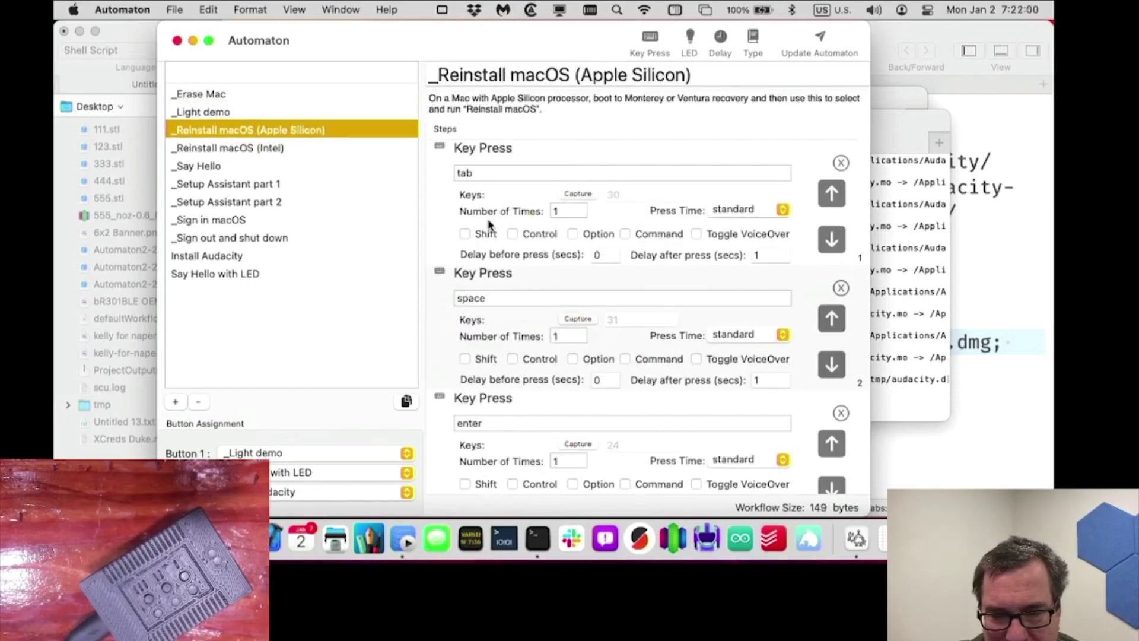
{"action": "scroll", "coordinate": [489, 222], "scroll_direction": "up", "scroll_amount": 1}
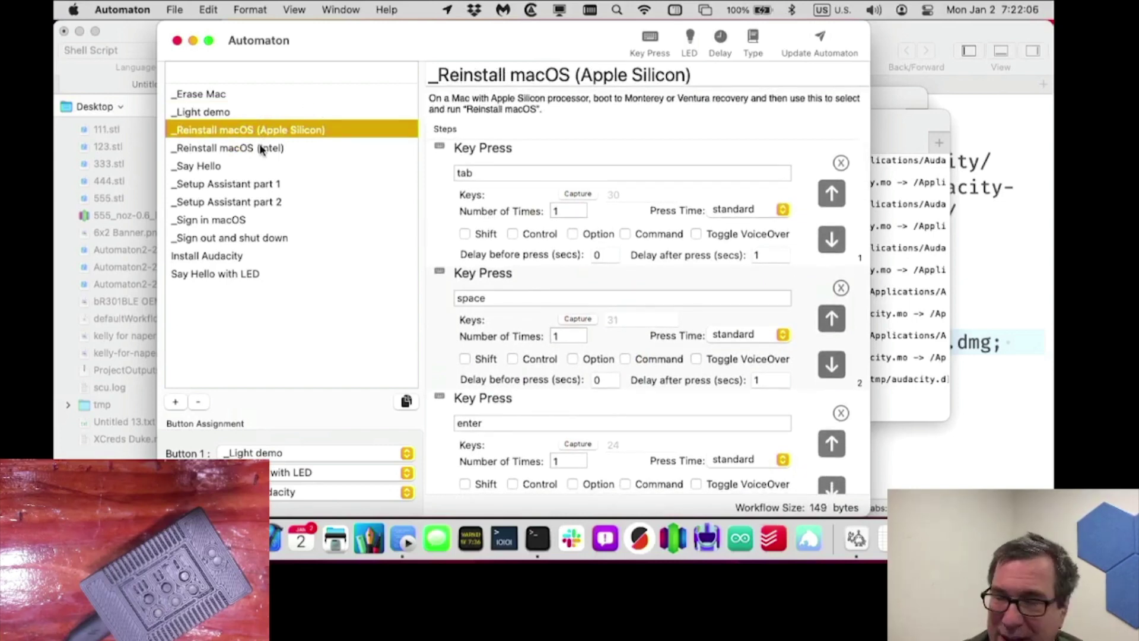
{"action": "left_click", "coordinate": [227, 166]}
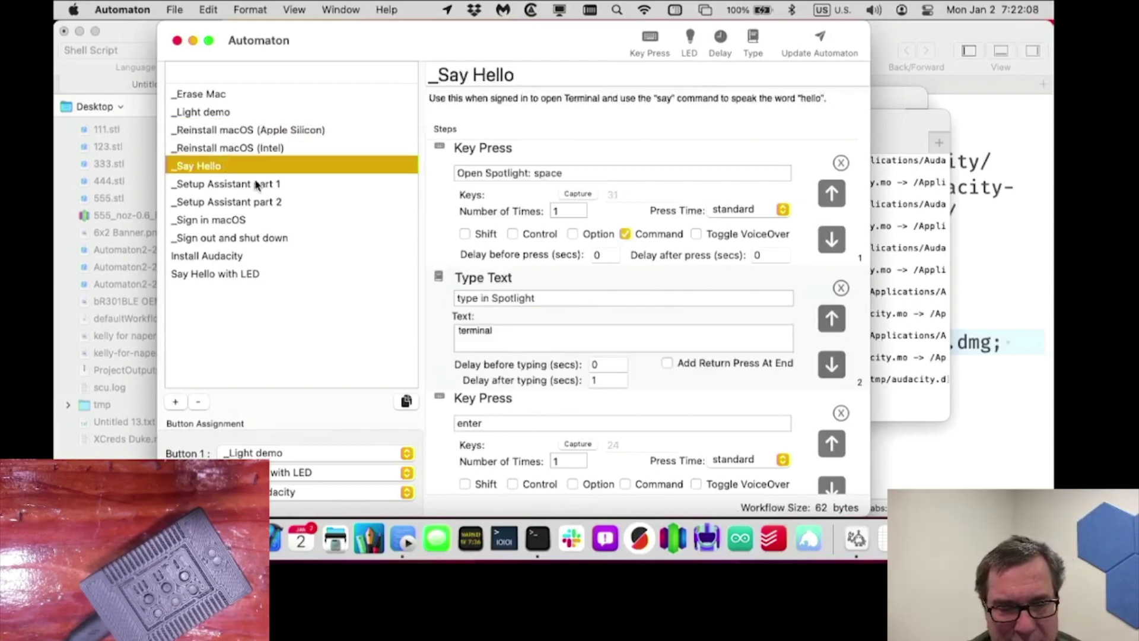
{"action": "left_click", "coordinate": [224, 185]}
{"action": "left_click", "coordinate": [227, 202]}
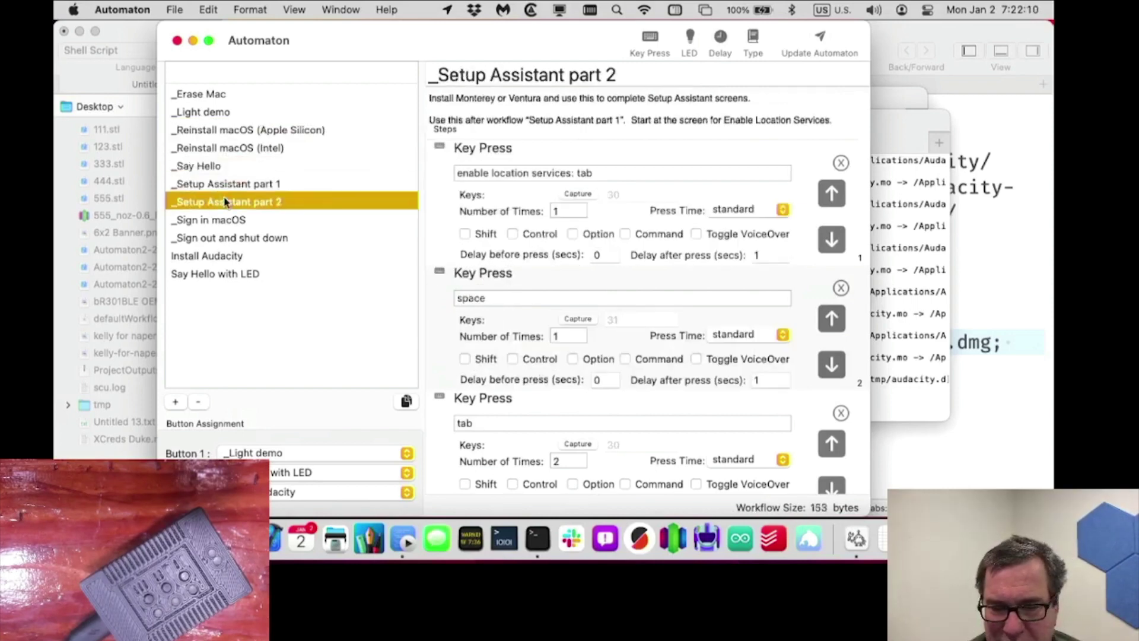
{"action": "scroll", "coordinate": [470, 105], "scroll_direction": "down", "scroll_amount": 1}
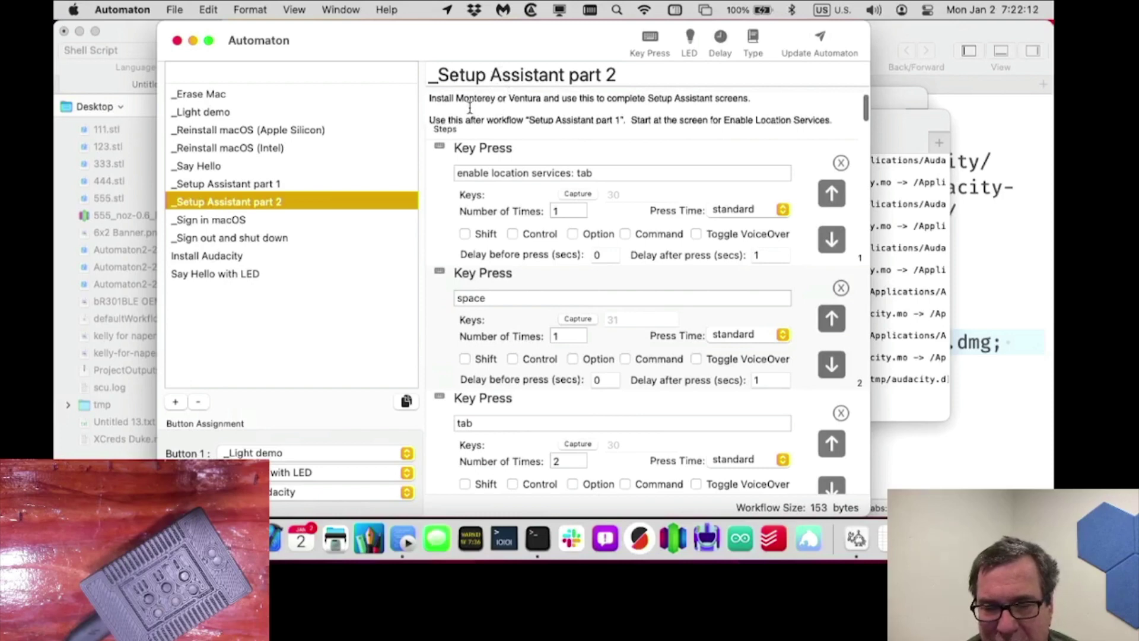
{"action": "scroll", "coordinate": [470, 106], "scroll_direction": "up", "scroll_amount": 1}
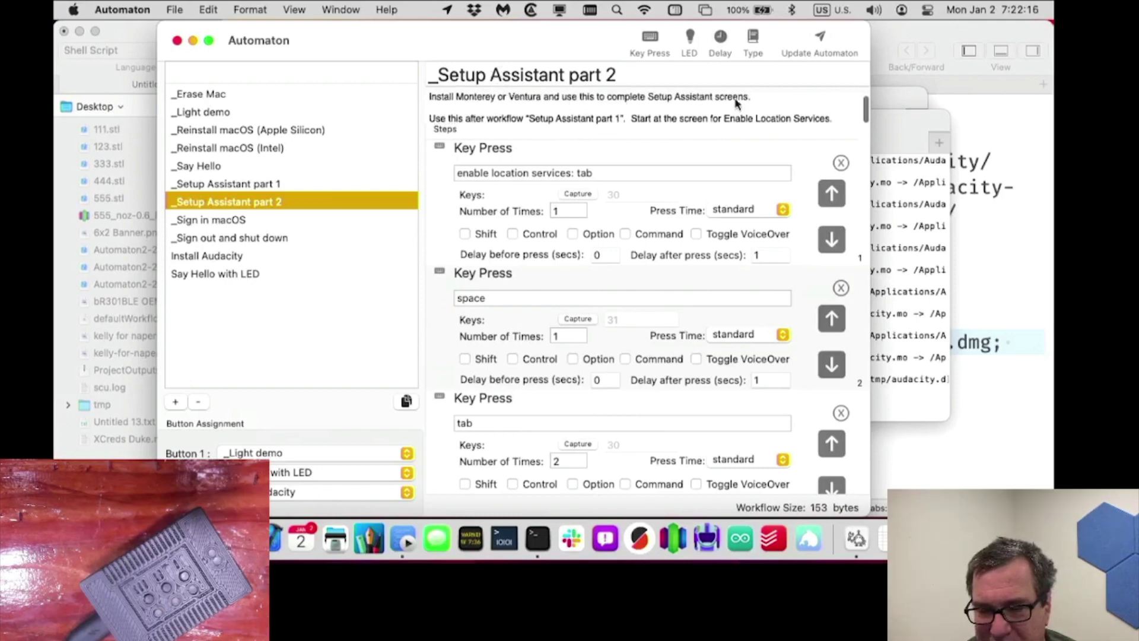
Step: Examine the password step of _Sign in macOS, the steps of _Sign out and shut down, and the two custom workflows
{"action": "left_click", "coordinate": [292, 220]}
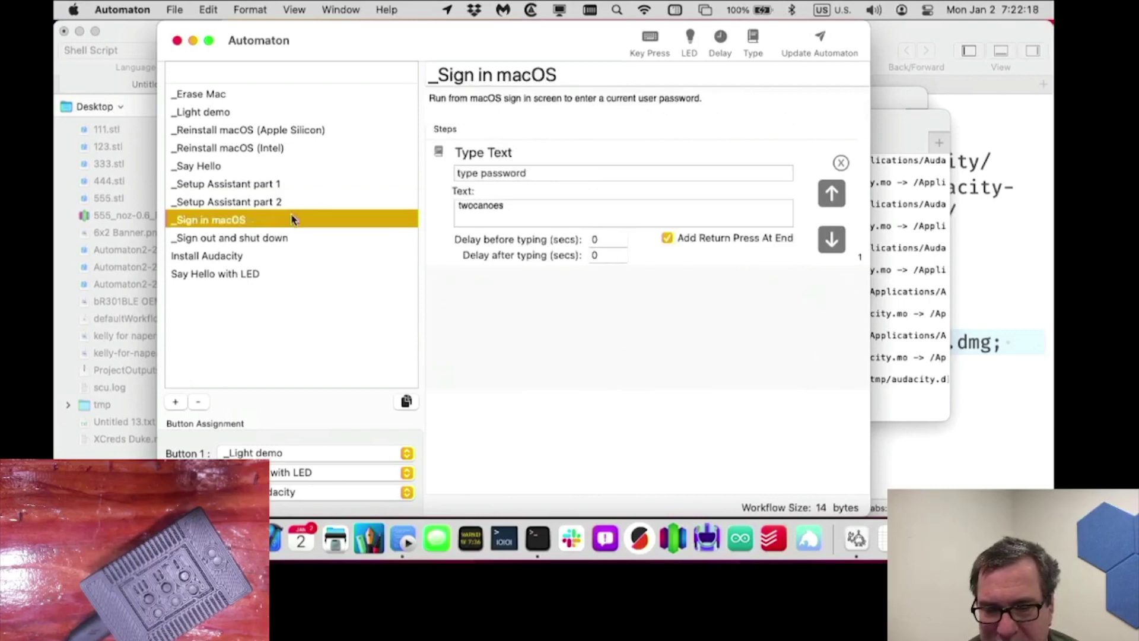
{"action": "left_click", "coordinate": [513, 207]}
{"action": "double_click", "coordinate": [501, 207]}
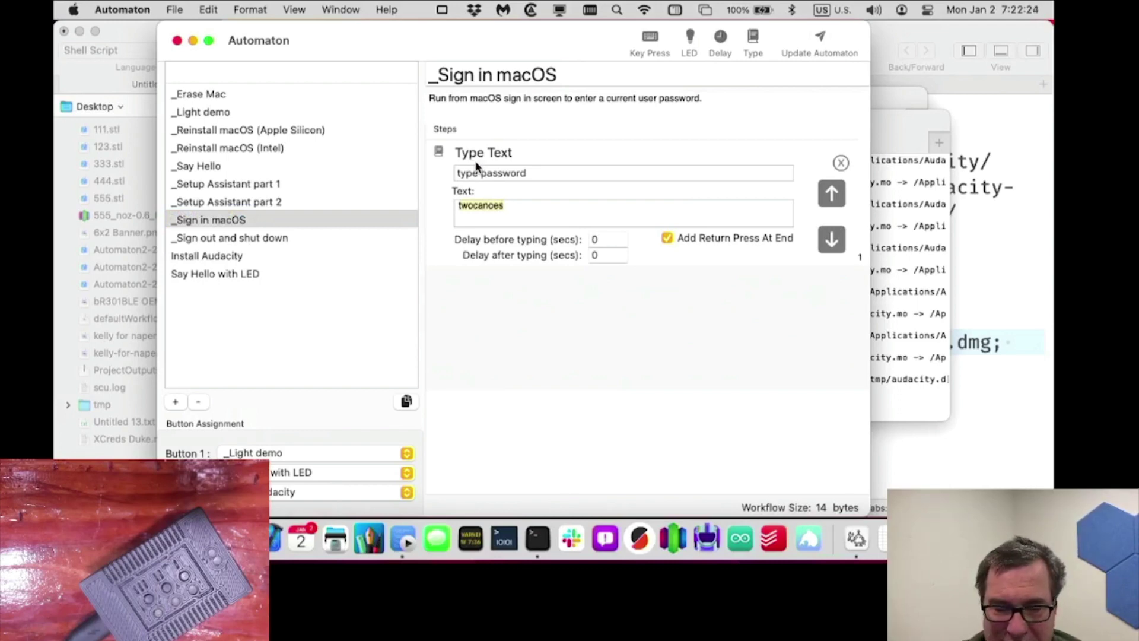
{"action": "left_click", "coordinate": [258, 239]}
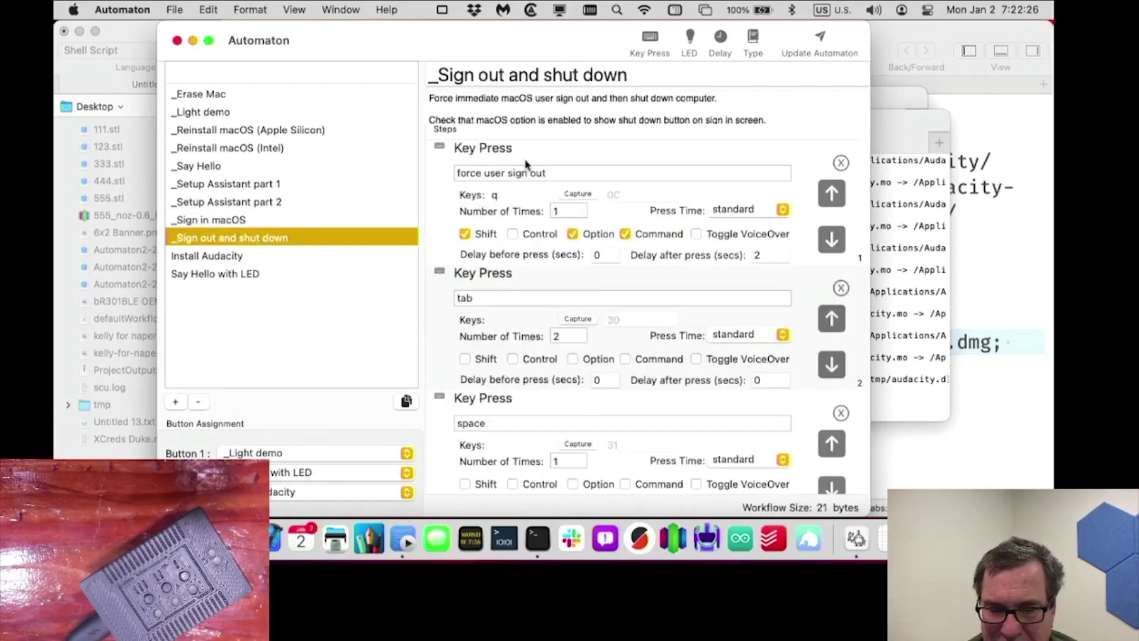
{"action": "scroll", "coordinate": [482, 249], "scroll_direction": "down", "scroll_amount": 2}
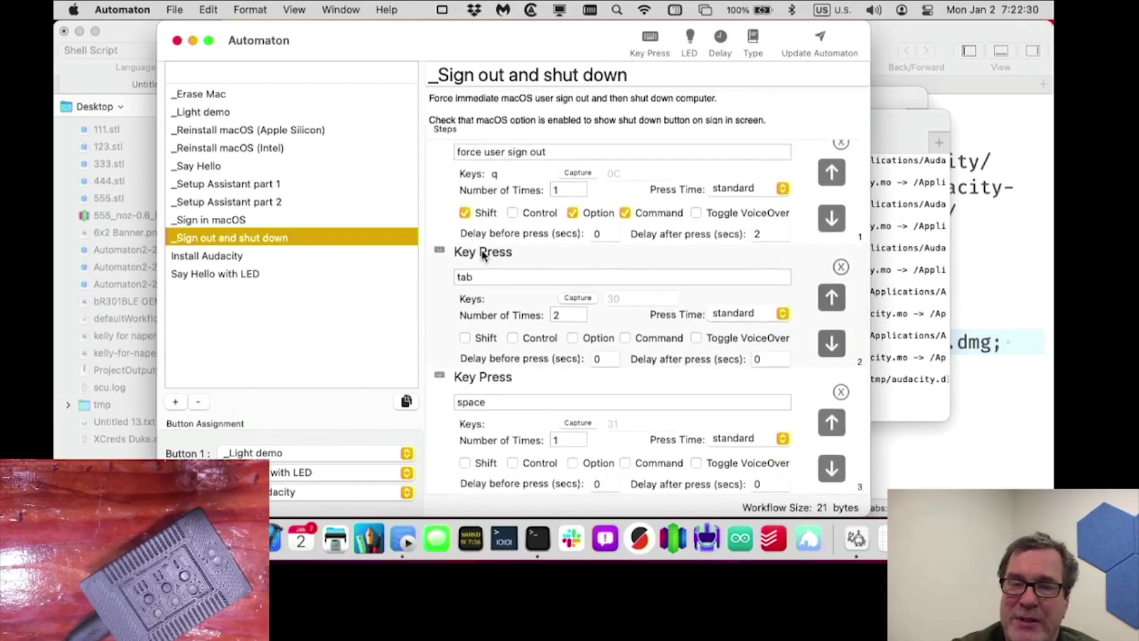
{"action": "left_click", "coordinate": [243, 259]}
{"action": "left_click", "coordinate": [235, 275]}
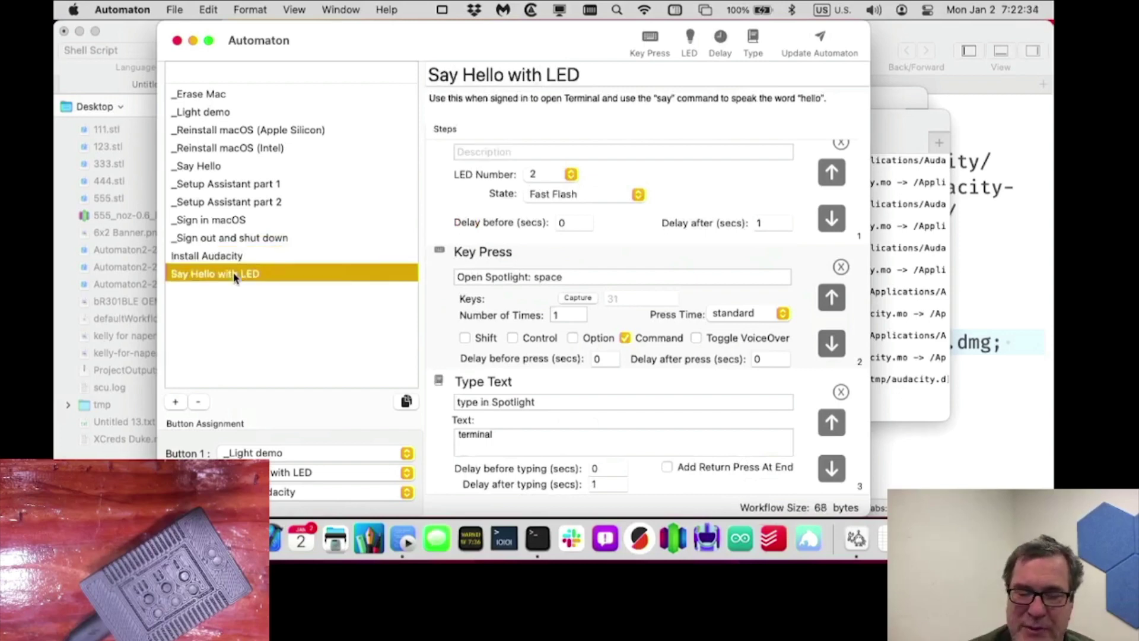